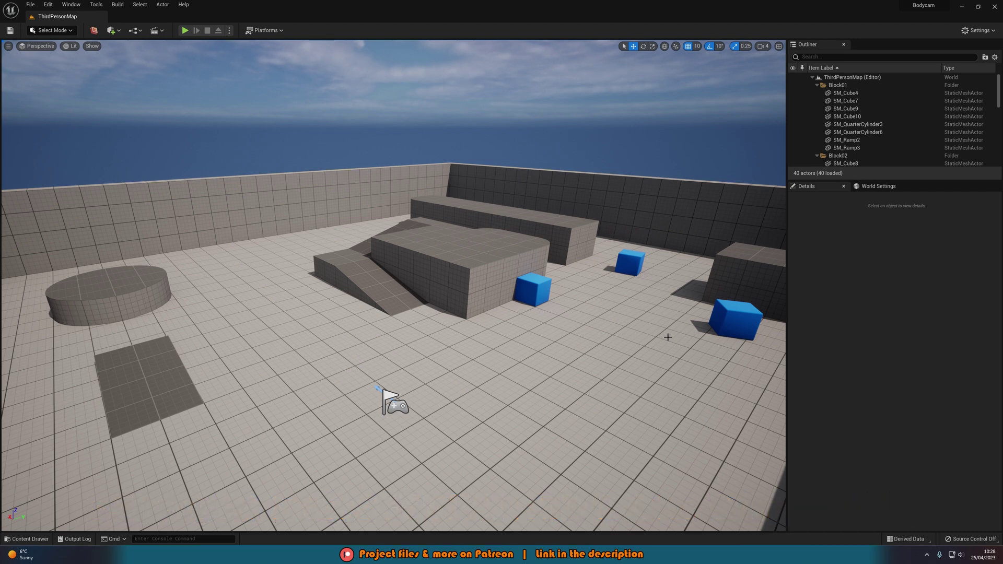
Open the BP_ThirdPersonCharacter blueprint from the ThirdPerson Blueprints folder and show its 3D viewport.
key("ctrl+space")
left_click(162, 358)
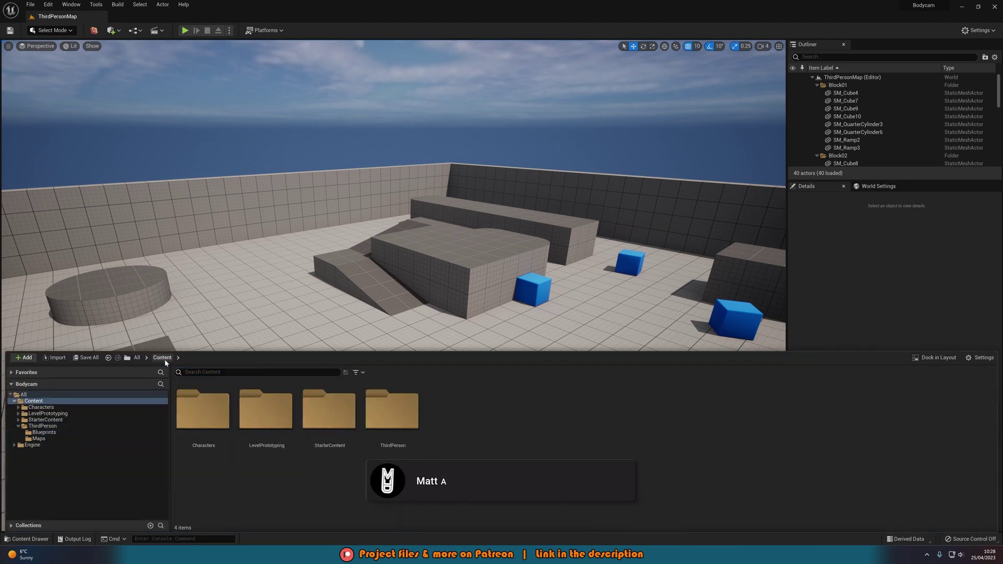
double_click(395, 421)
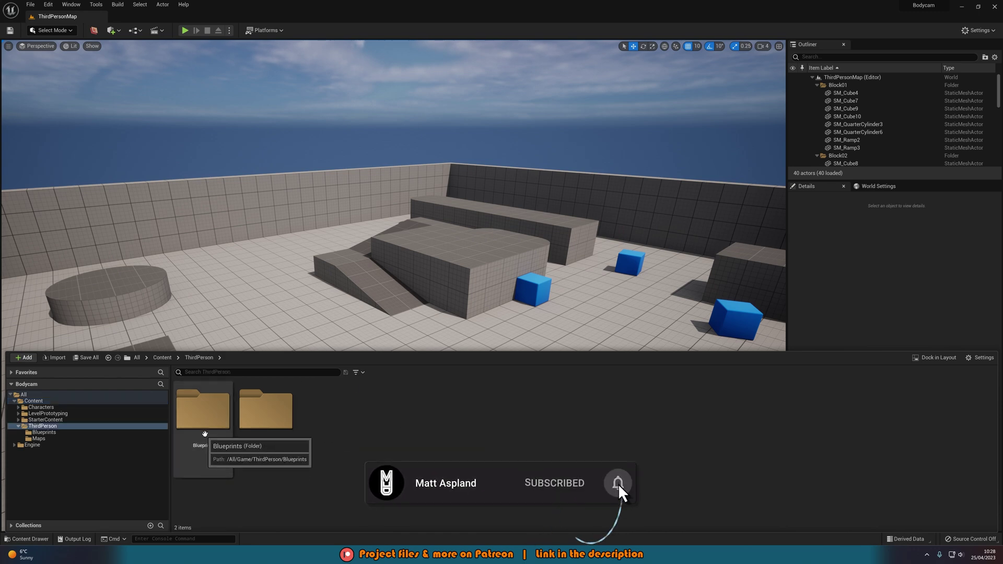
double_click(203, 415)
double_click(210, 424)
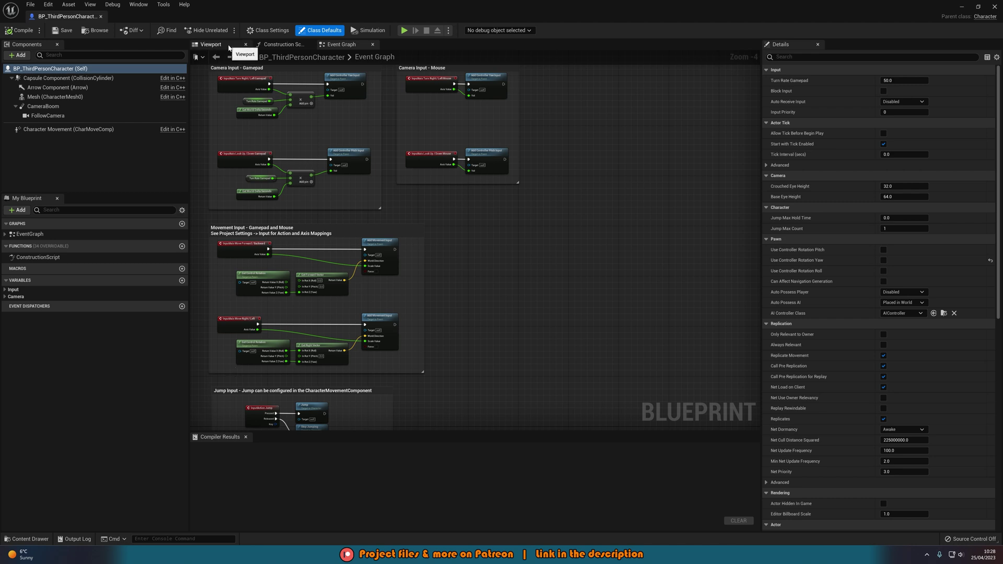
left_click(211, 44)
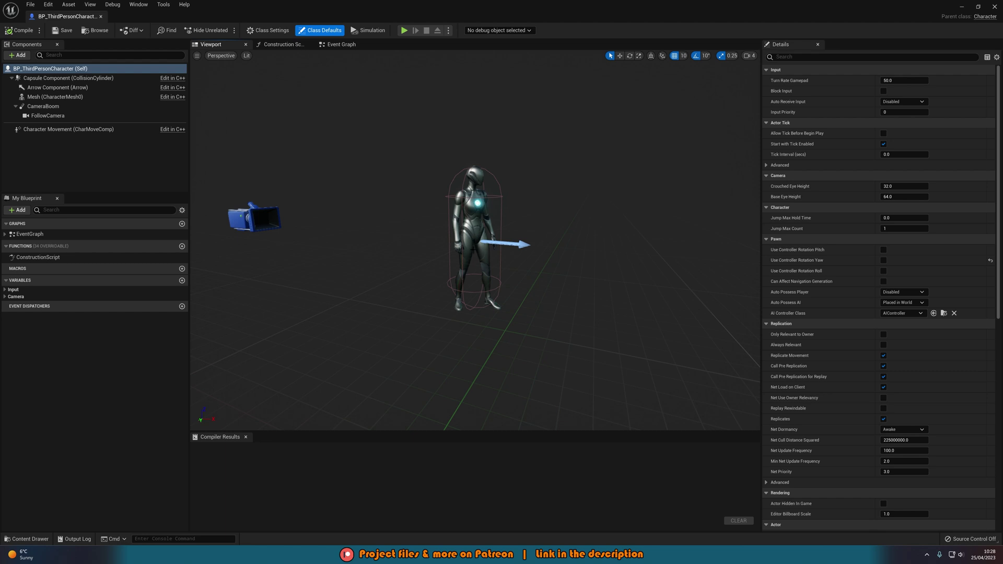
Delete the CameraBoom component and parent the FollowCamera to the character's Mesh.
left_click(105, 116)
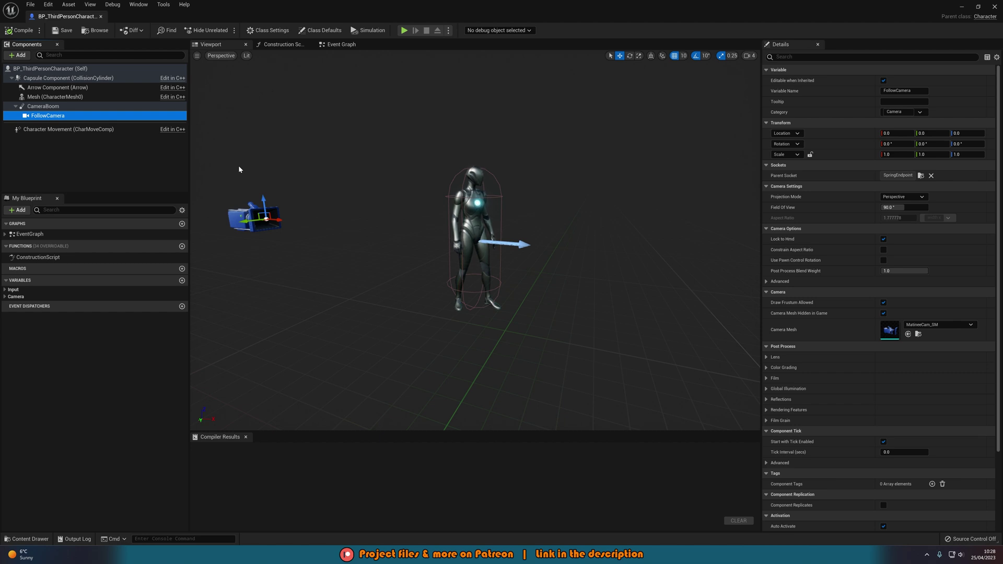
left_click(67, 107)
key("Delete")
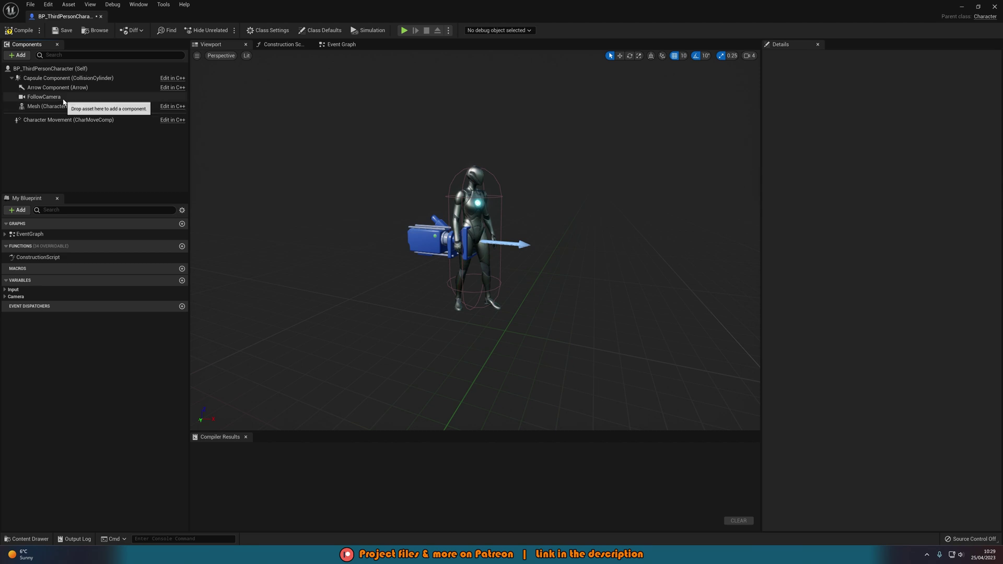
left_click_drag(52, 98, 61, 111)
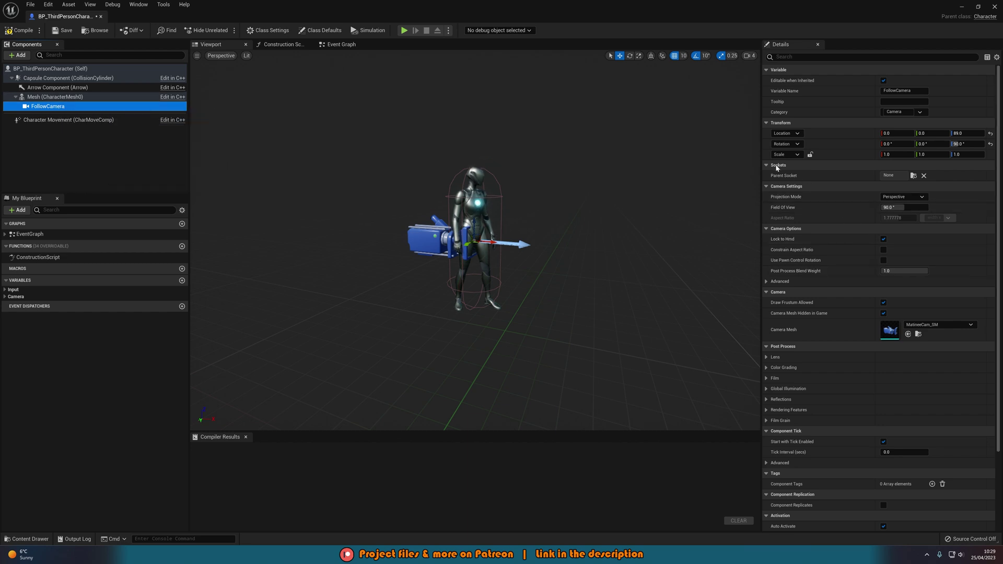
Attach the FollowCamera to the spine_03 socket and reset its location to the default.
left_click(913, 176)
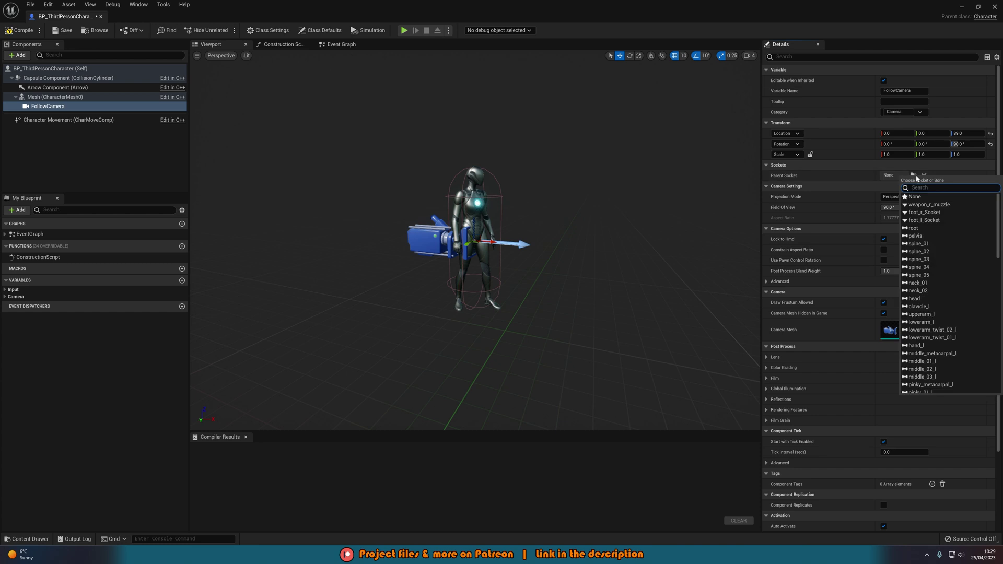
left_click(919, 259)
scroll(582, 255, "up", 5)
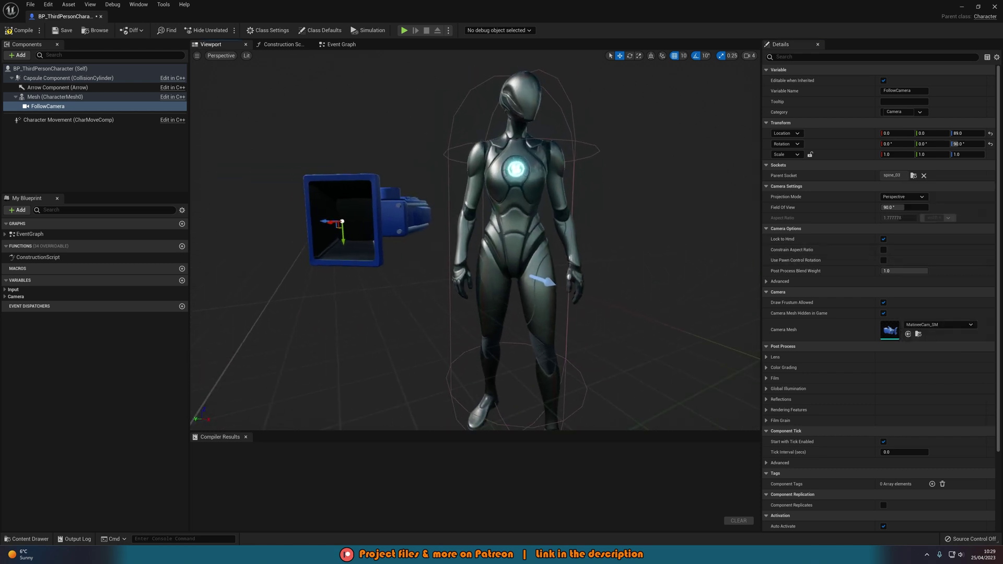
left_click(990, 135)
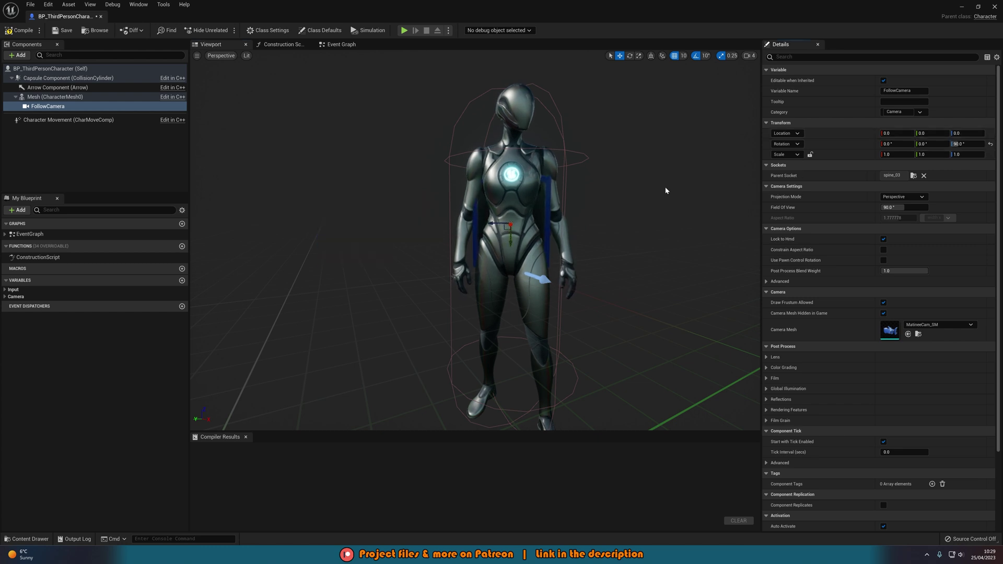
Rotate the FollowCamera to about -90° on the X axis.
key("e")
left_click_drag(477, 209, 430, 210)
key("w")
Change the FollowCamera's parent socket to spine_05.
right_click_drag(476, 208, 507, 193)
scroll(458, 293, "up", 3)
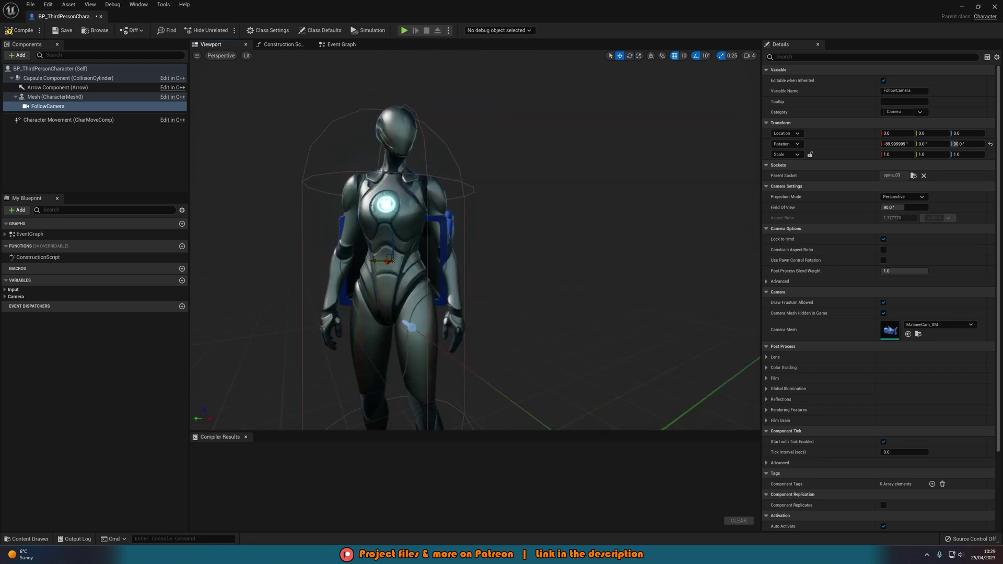
left_click(913, 176)
left_click(943, 276)
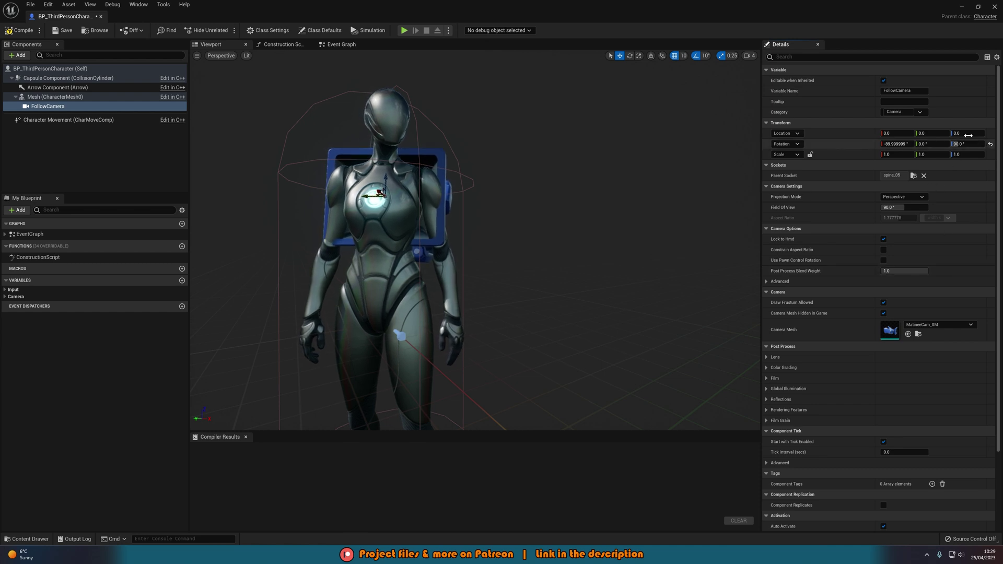
Move the FollowCamera forward to a Y location of 20 so it sits in front of the chest.
mouse_move(478, 211)
right_mouse_down()
mouse_move(515, 213)
mouse_move(478, 211)
right_mouse_up()
key("a")
key("s")
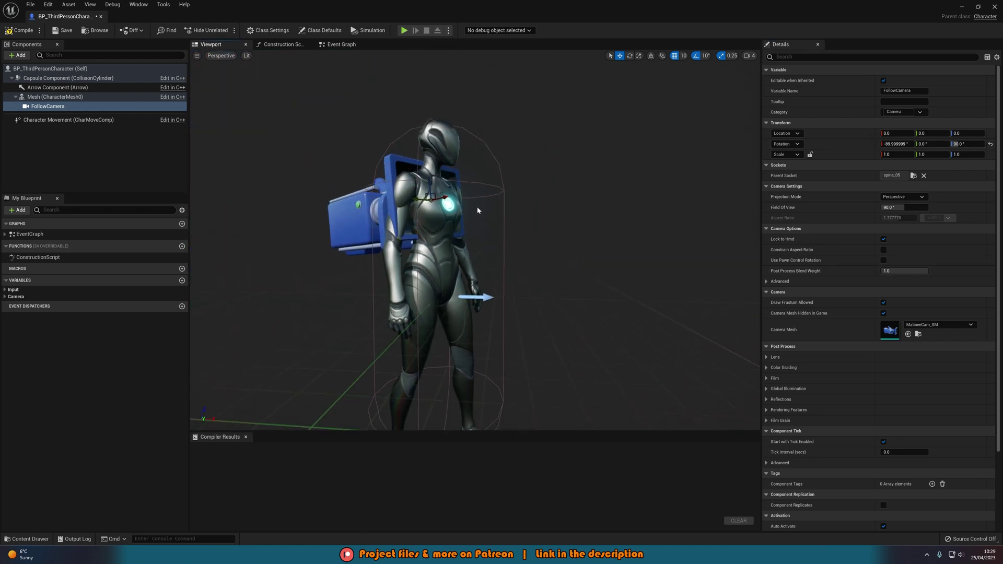
left_click_drag(477, 211, 452, 215)
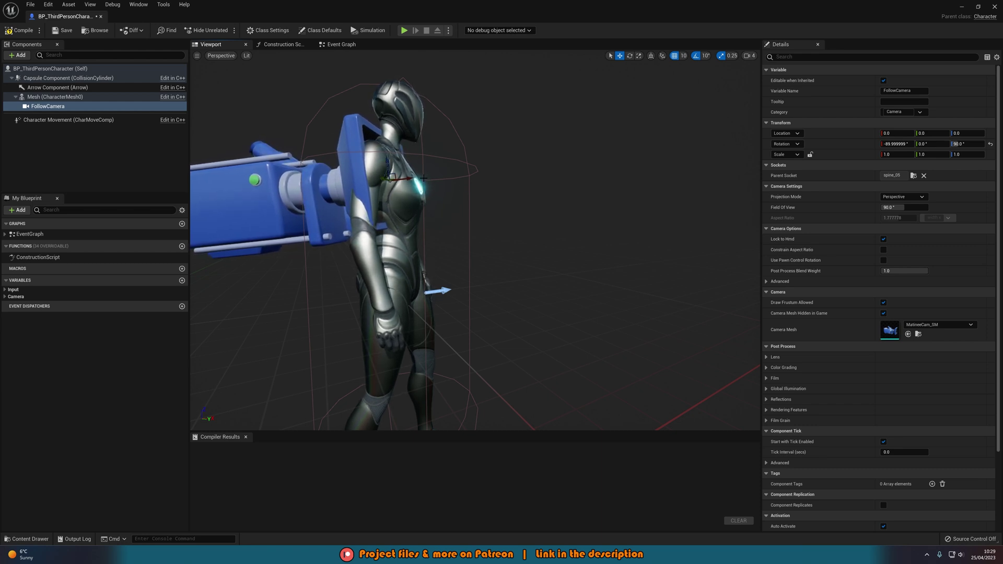
left_click_drag(410, 179, 569, 240)
key("d")
right_click_drag(491, 190, 413, 183)
key("d")
key("w")
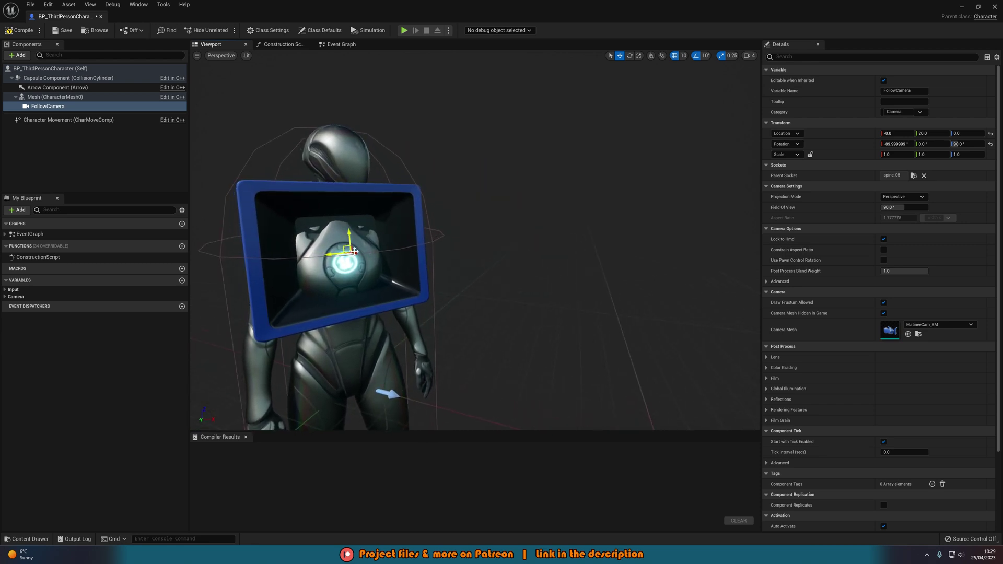
Try tilting the FollowCamera with the rotation gizmo while viewing the character from the side.
key("a")
right_click_drag(407, 256, 528, 263)
key("s")
key("w")
key("a")
key("e")
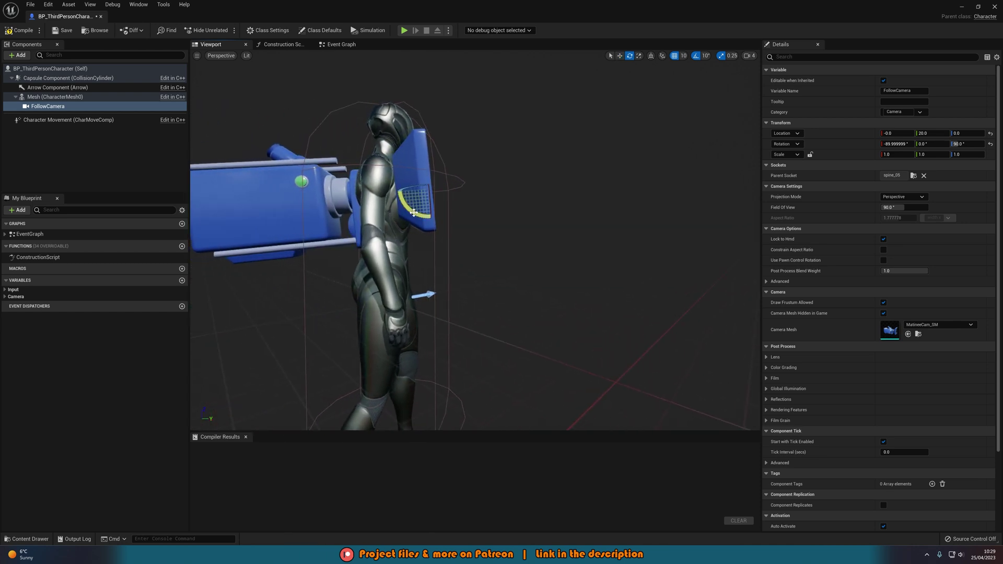
mouse_move(408, 206)
left_mouse_down()
mouse_move(401, 195)
mouse_move(406, 205)
left_mouse_up()
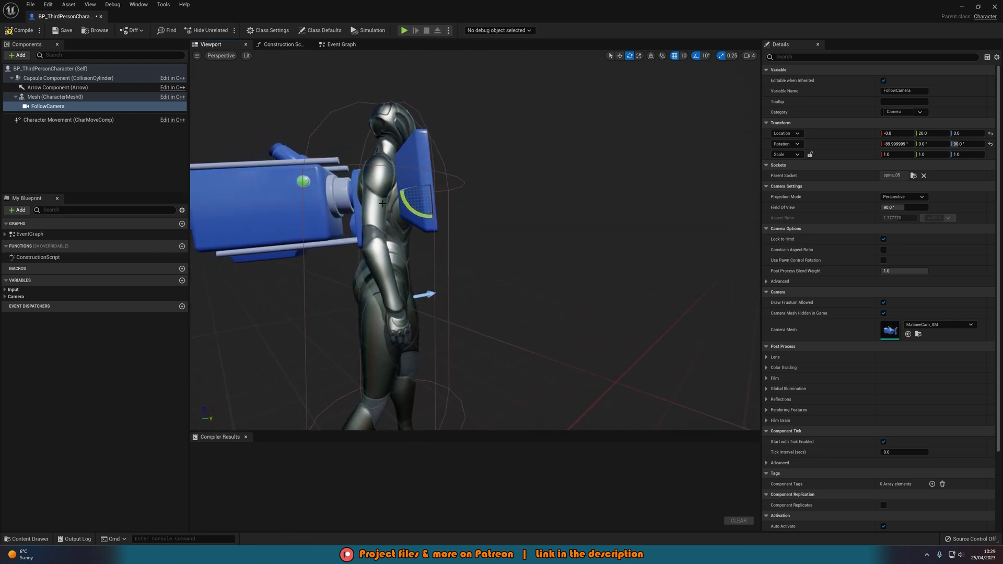
key("w")
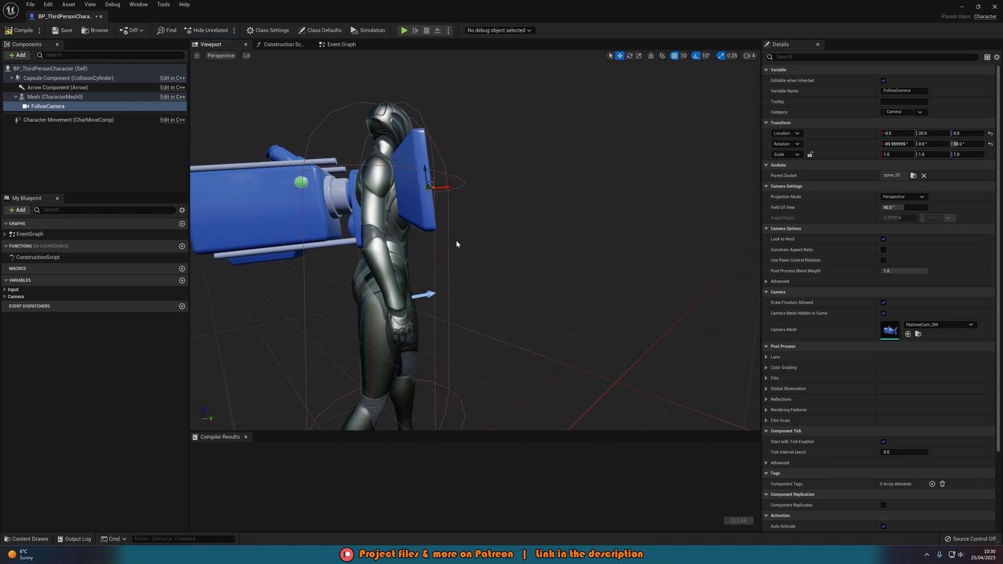
Compile the blueprint and enable Use Pawn Control Rotation on the FollowCamera.
key("d")
right_click_drag(456, 241, 350, 227)
key("w")
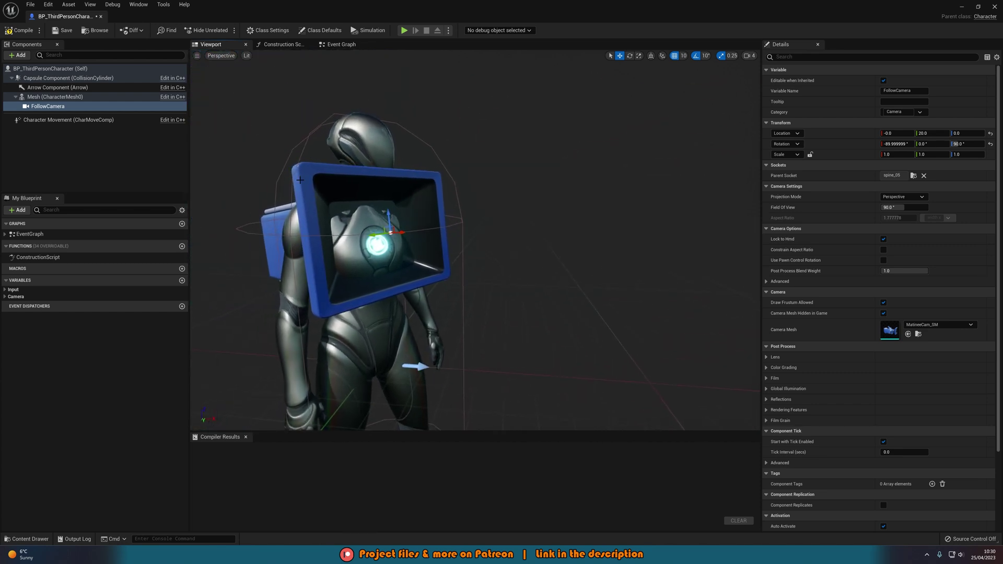
left_click(23, 32)
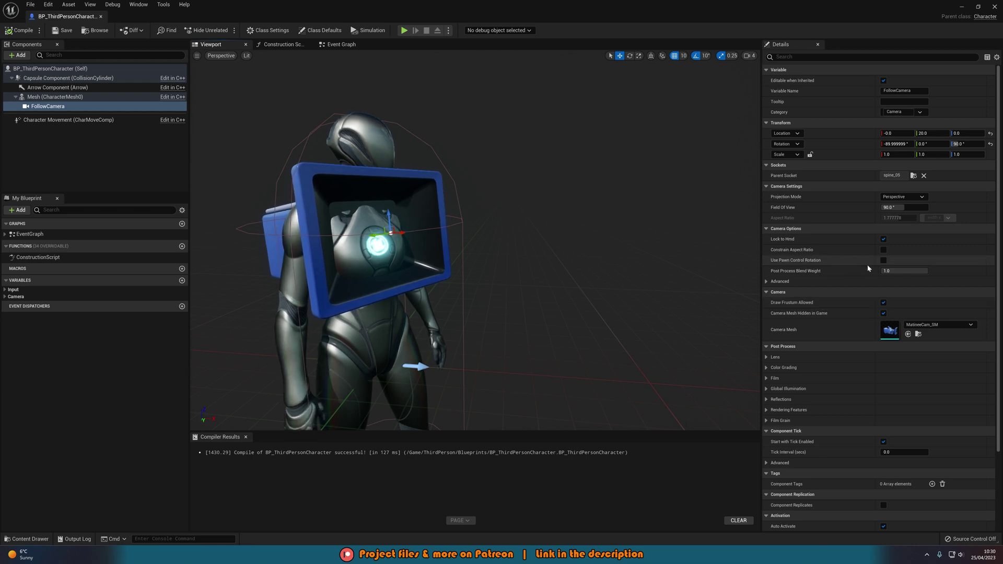
left_click(883, 261)
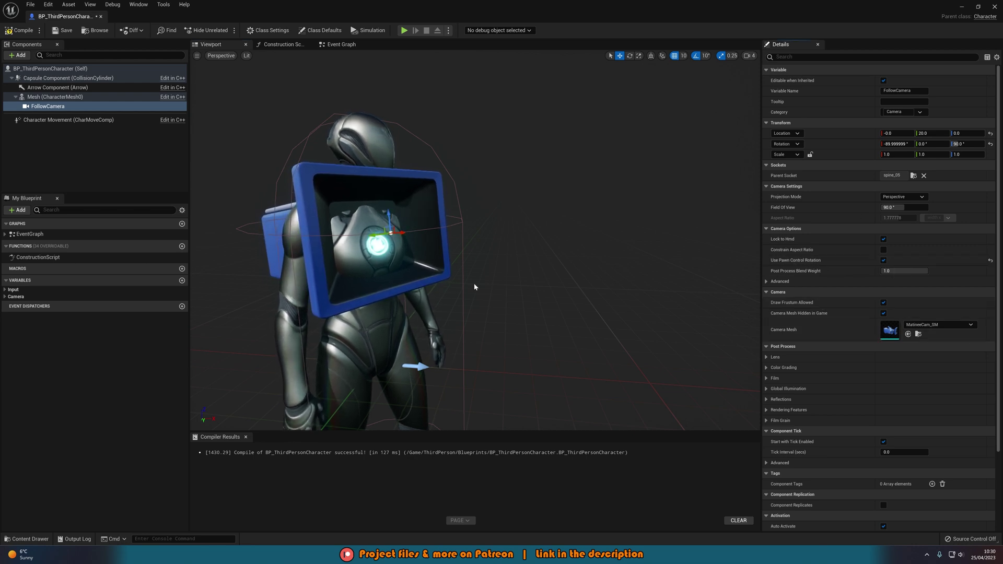
Enable Use Controller Rotation Yaw on the character itself, then compile and save the blueprint.
left_click(123, 68)
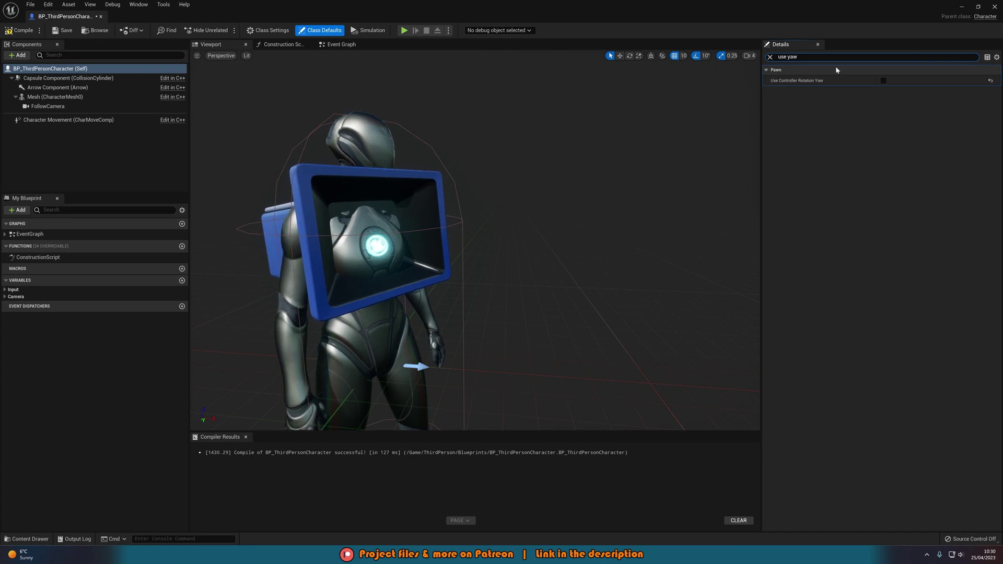
left_click(884, 81)
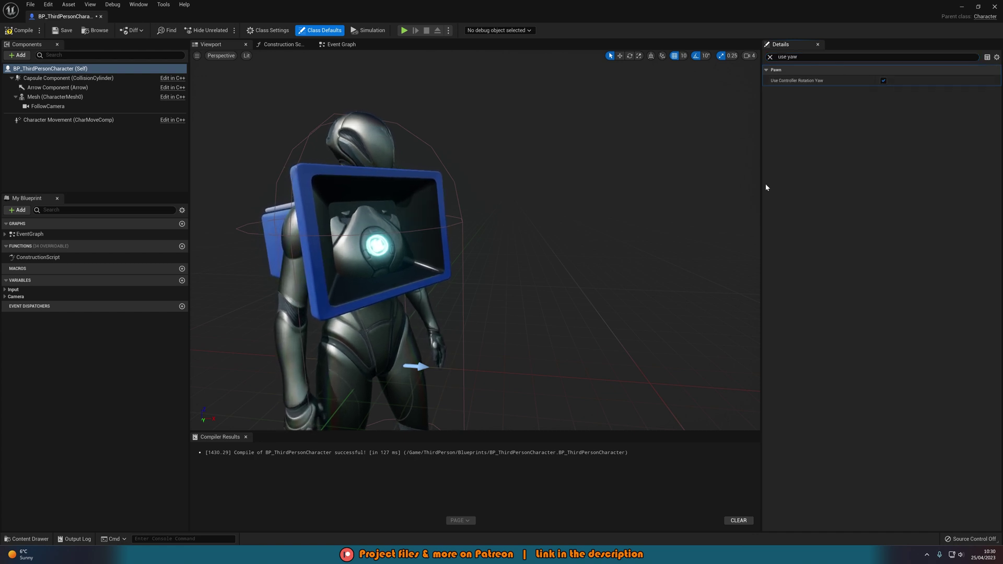
left_click(61, 31)
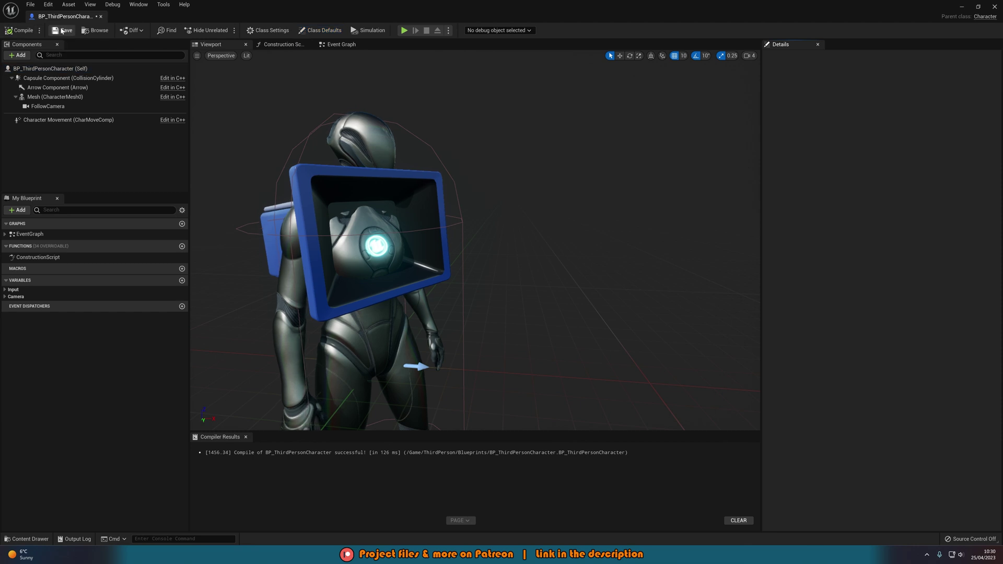
Play-test the level by walking forward and looking down at the body, then stop playing.
left_click(963, 7)
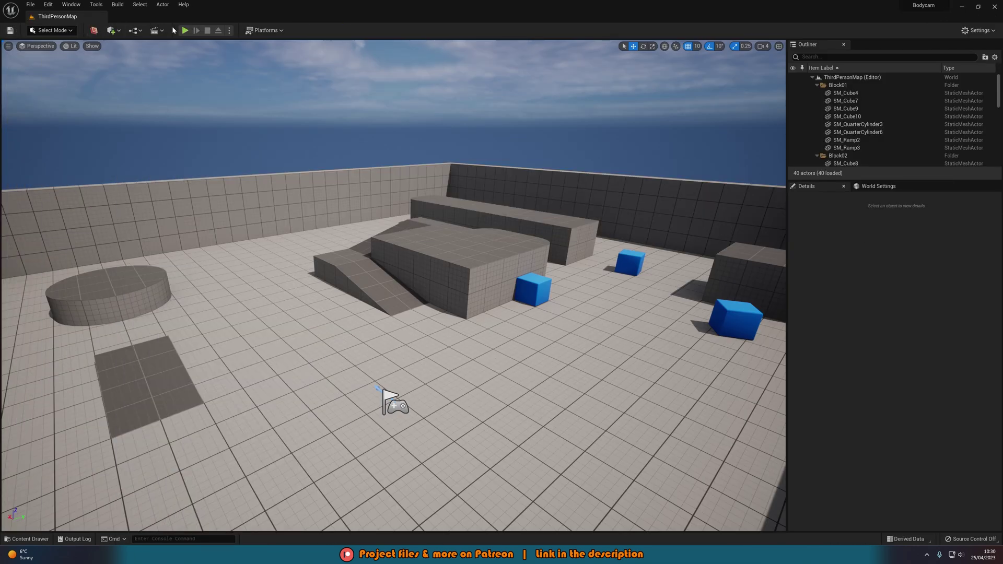
left_click(185, 31)
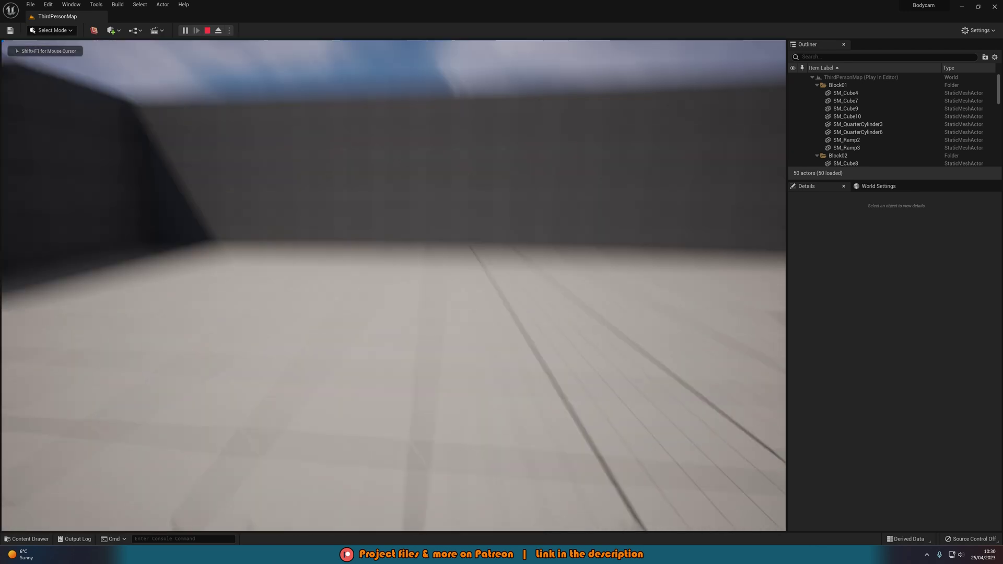
key("w")
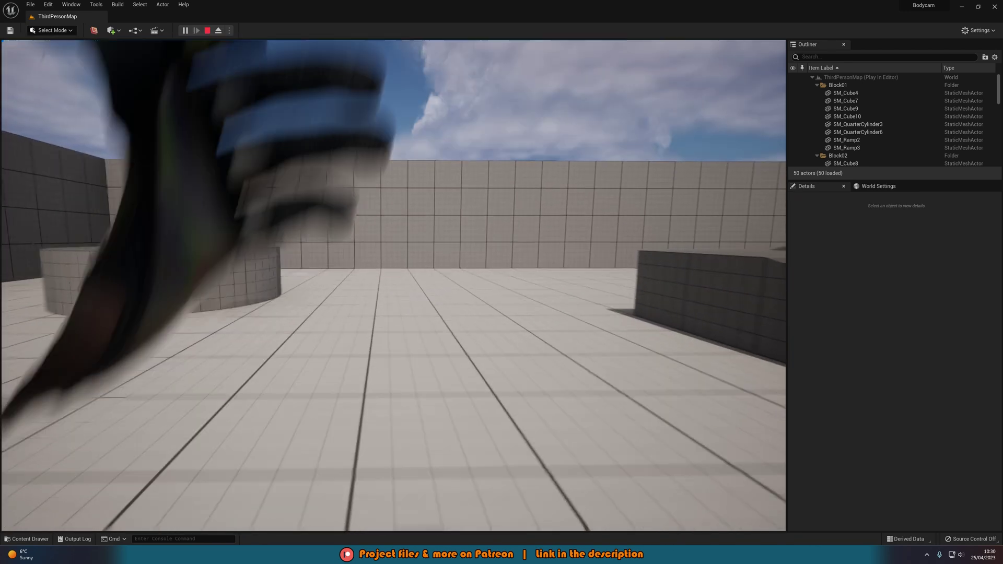
key("w")
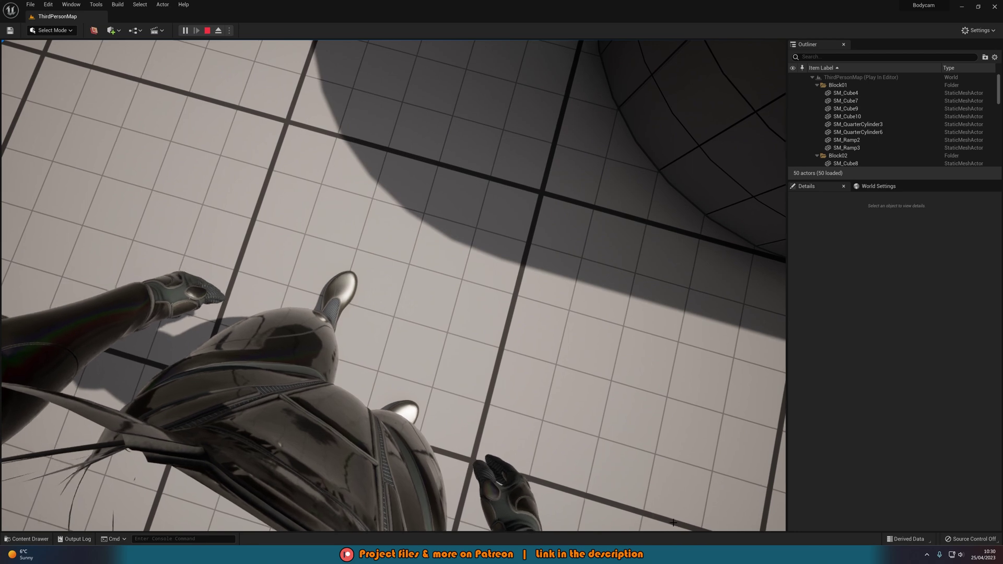
key("Escape")
Return to the character blueprint and move the FollowCamera slightly farther forward from the chest.
left_click(741, 514)
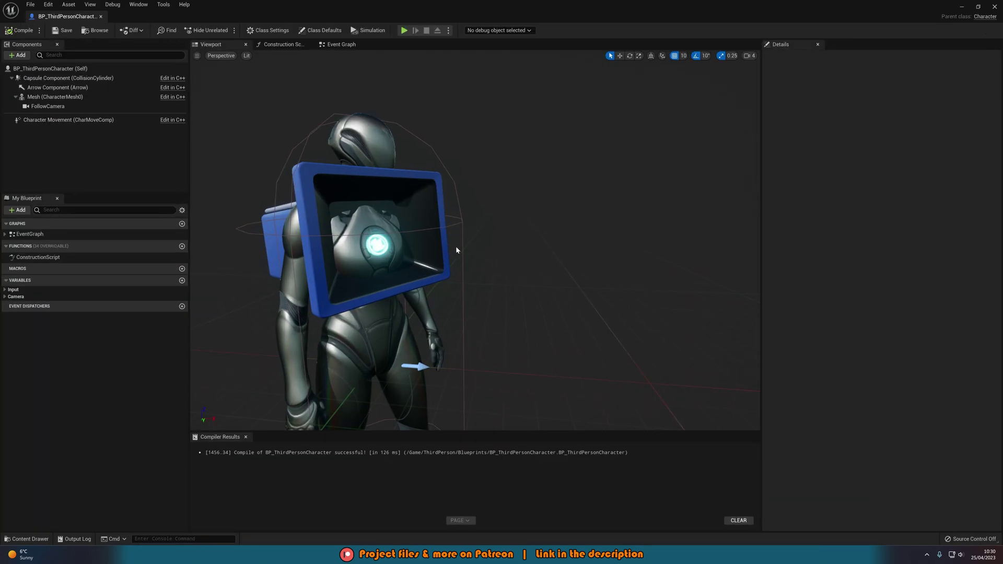
left_click(343, 232)
right_click_drag(342, 232, 382, 231)
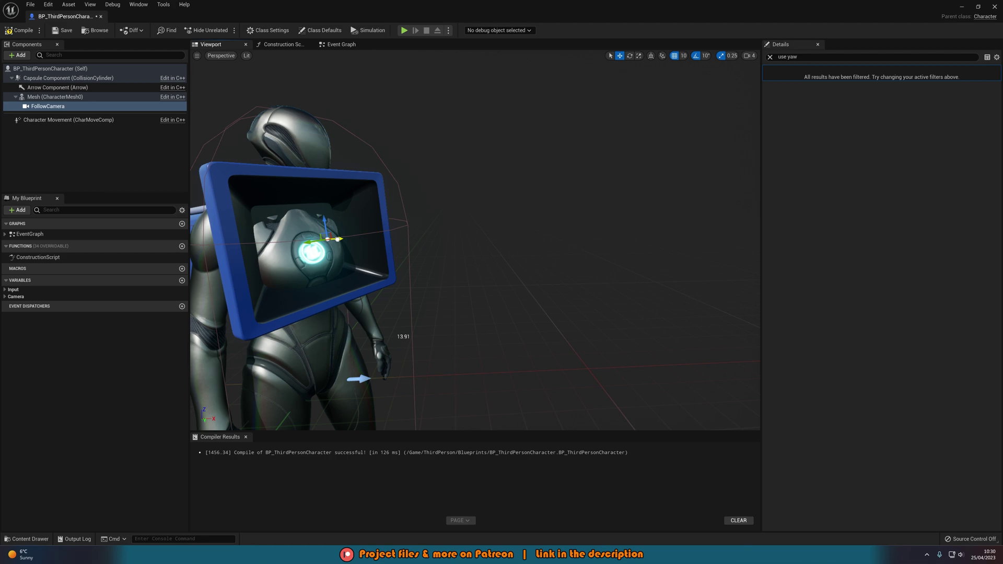
Play-test the level with the adjusted camera by walking and looking around, then stop playing.
left_click(403, 30)
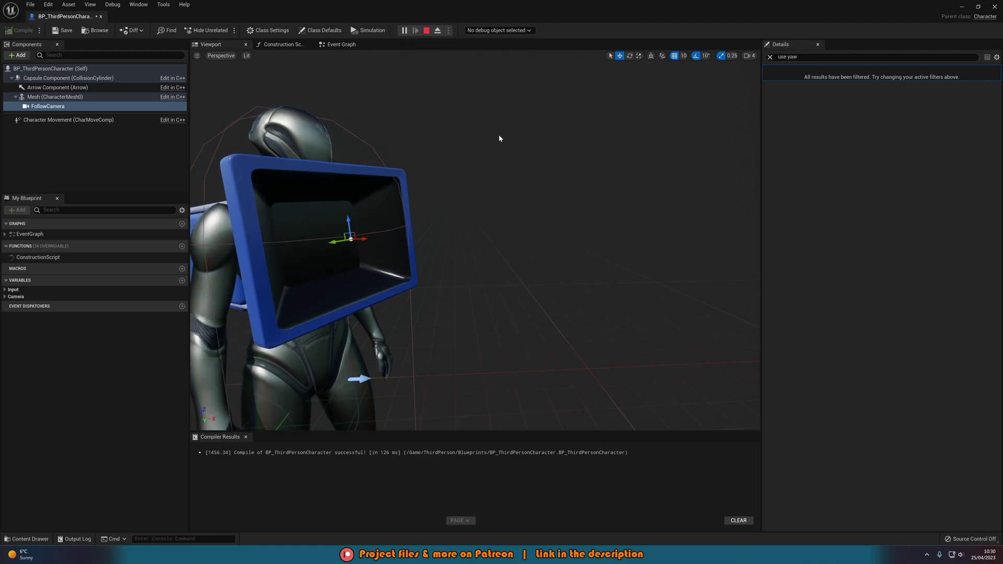
left_click(962, 7)
left_click(554, 209)
key("w")
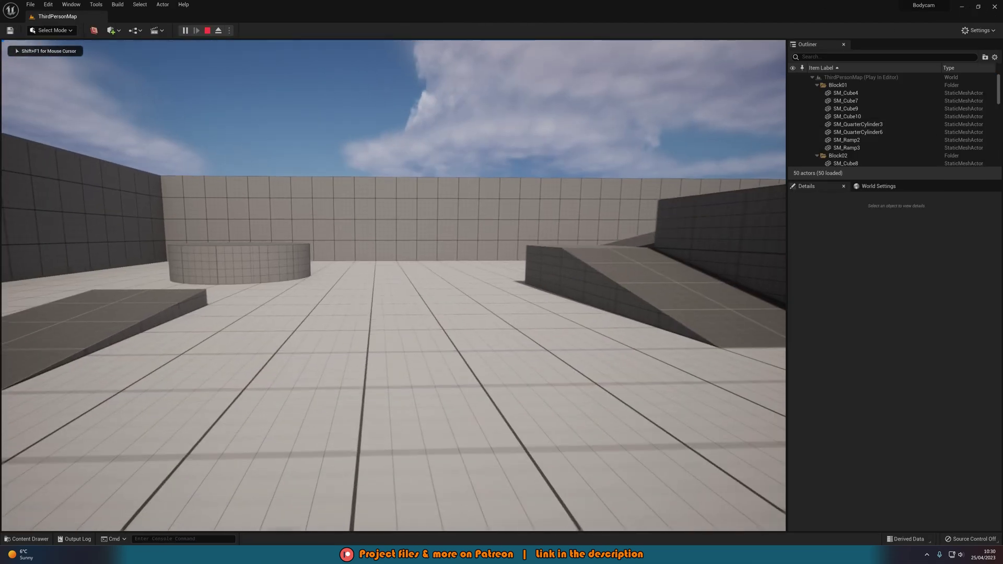
key("w")
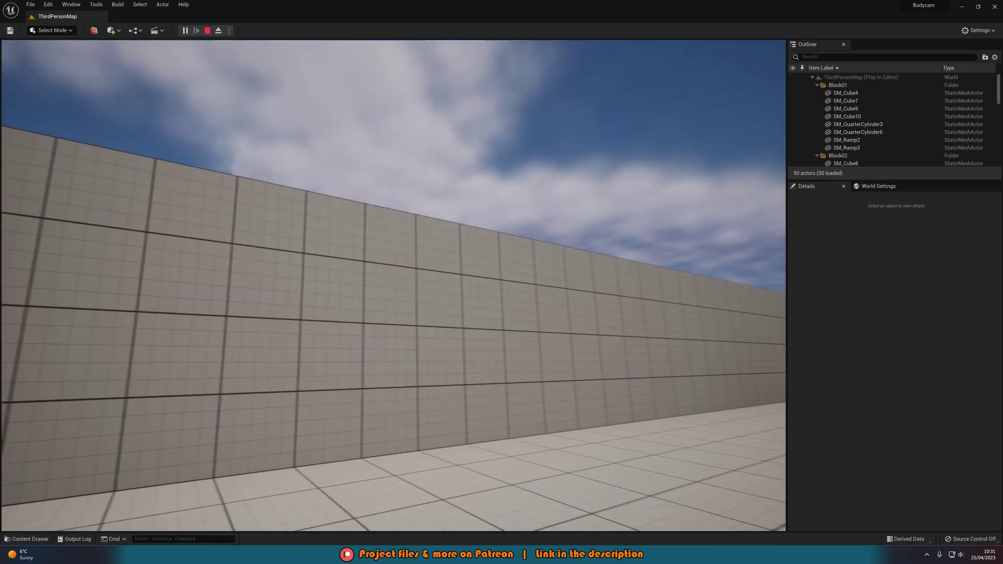
key("w")
key("w")
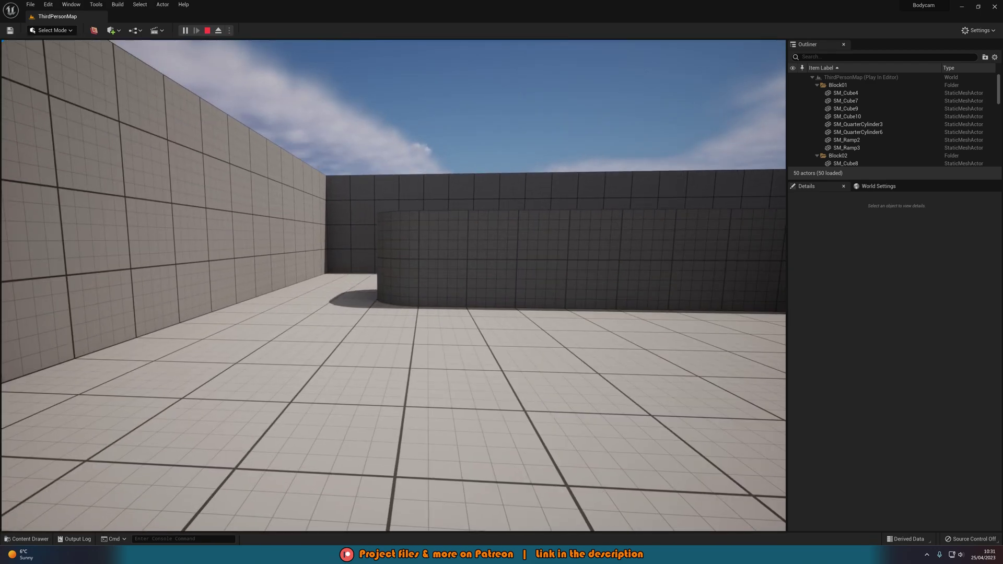
key("Escape")
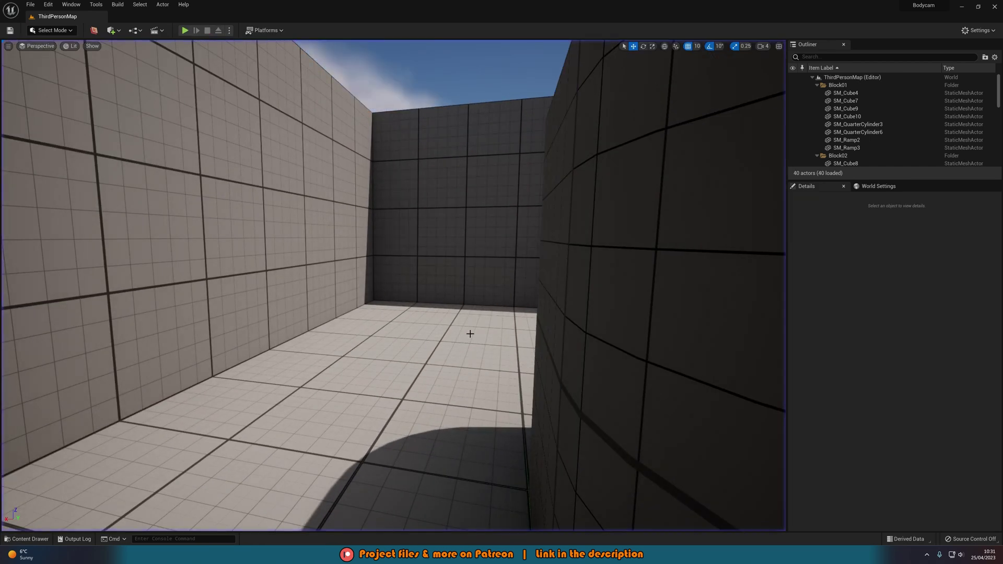
Return to the BP_ThirdPersonCharacter blueprint, turn off grid snapping, and move the FollowCamera slightly lower and closer to the chest.
mouse_move(701, 554)
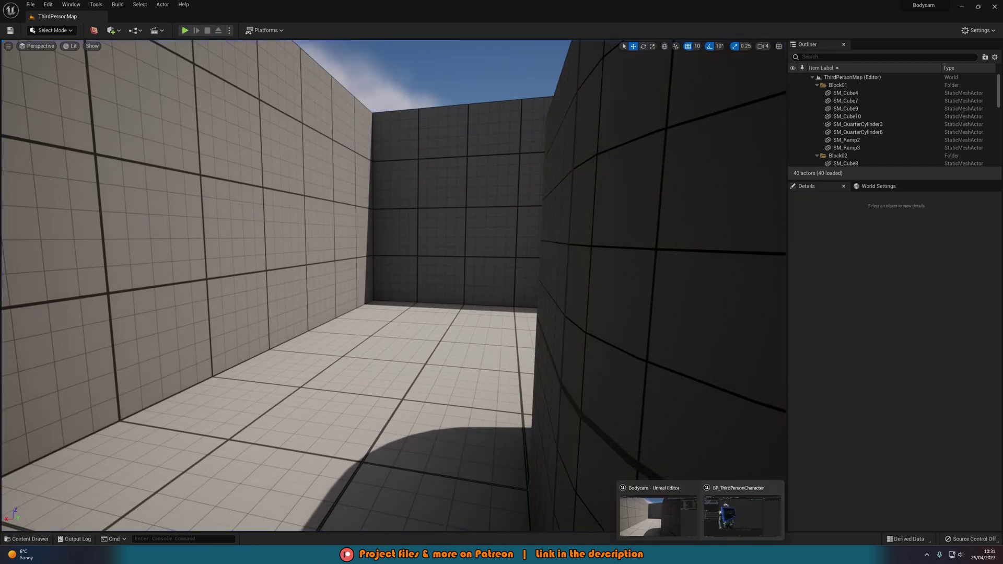
left_click(721, 525)
key("s")
right_click_drag(285, 177, 361, 177)
key("a")
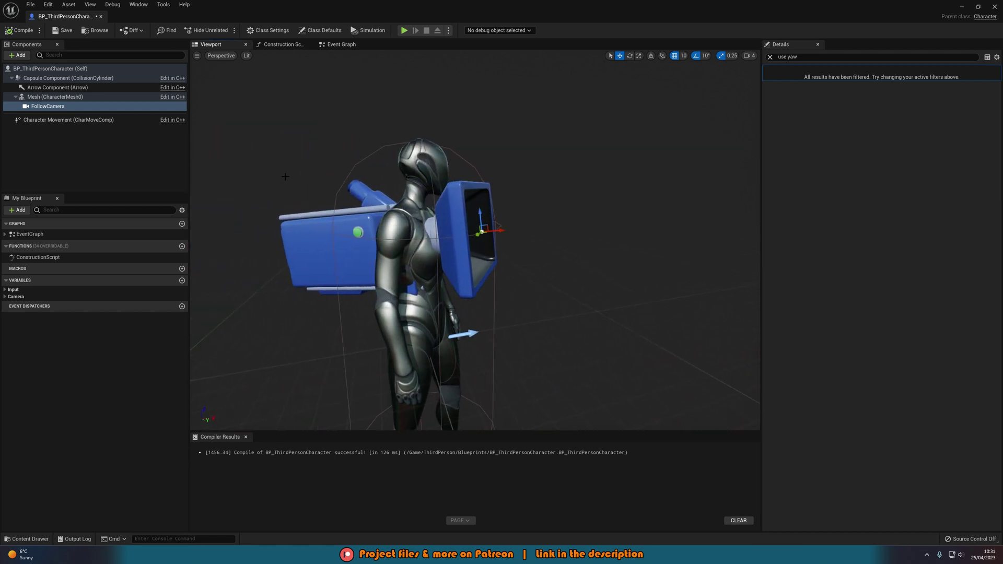
left_click(674, 55)
left_click_drag(637, 325, 614, 343)
Turn off rotation snapping and fine-tune the FollowCamera's tilt, then switch back to the move tool.
key("e")
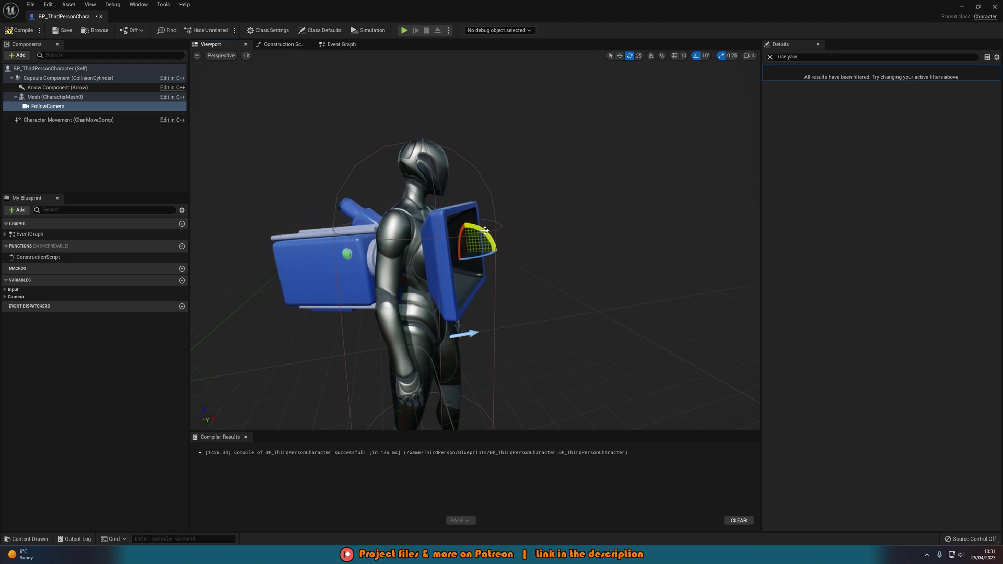
left_click(695, 56)
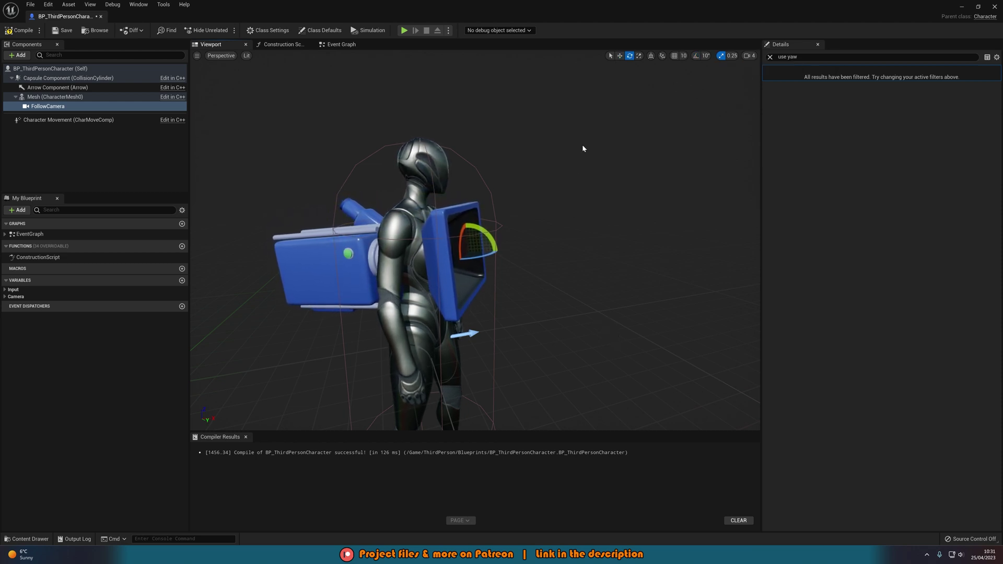
left_click_drag(489, 231, 485, 254)
key("w")
Play-test in a New Editor Window (PIE), maximize the preview, walk around the level, and stop playing.
left_click(448, 30)
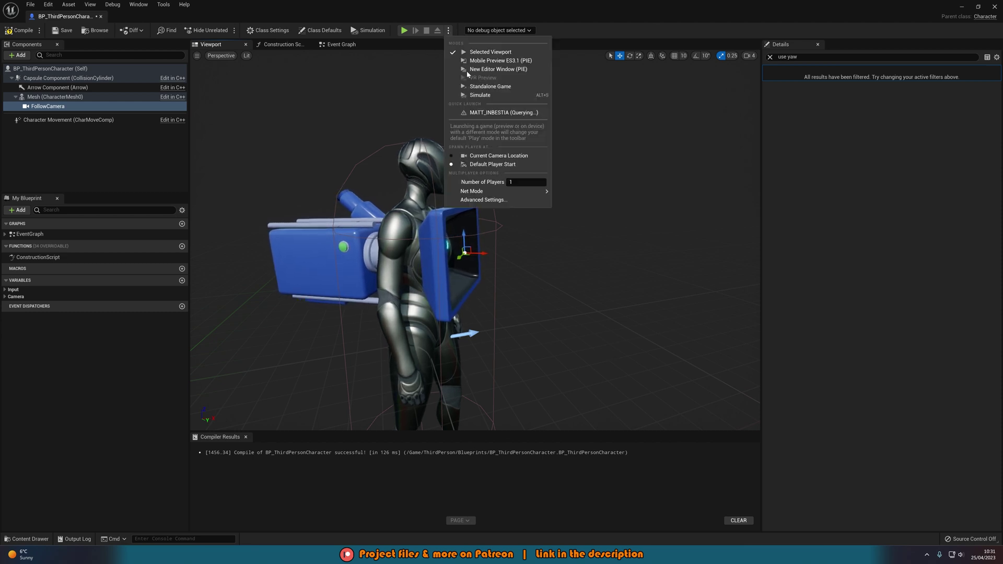
left_click(499, 70)
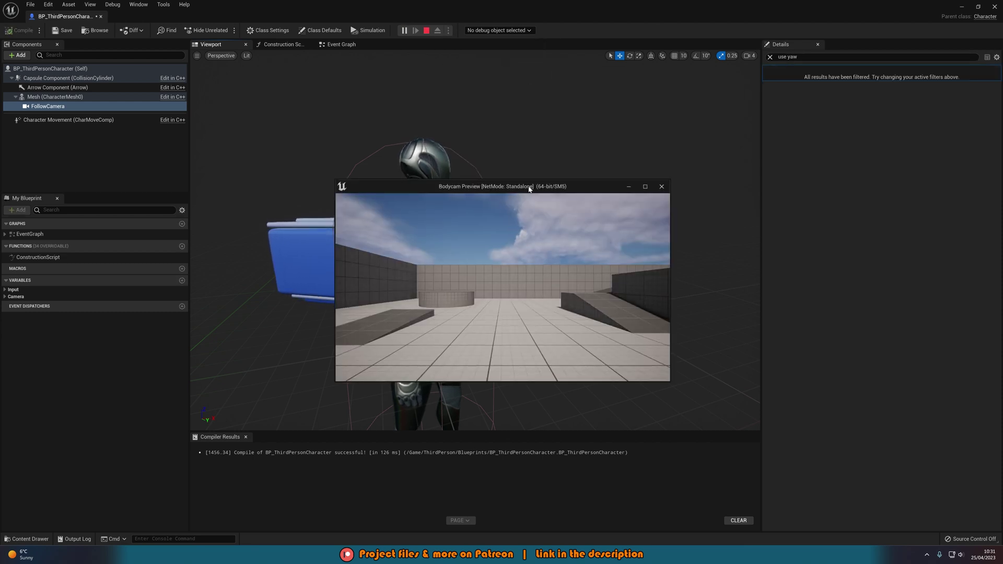
double_click(528, 187)
key("w")
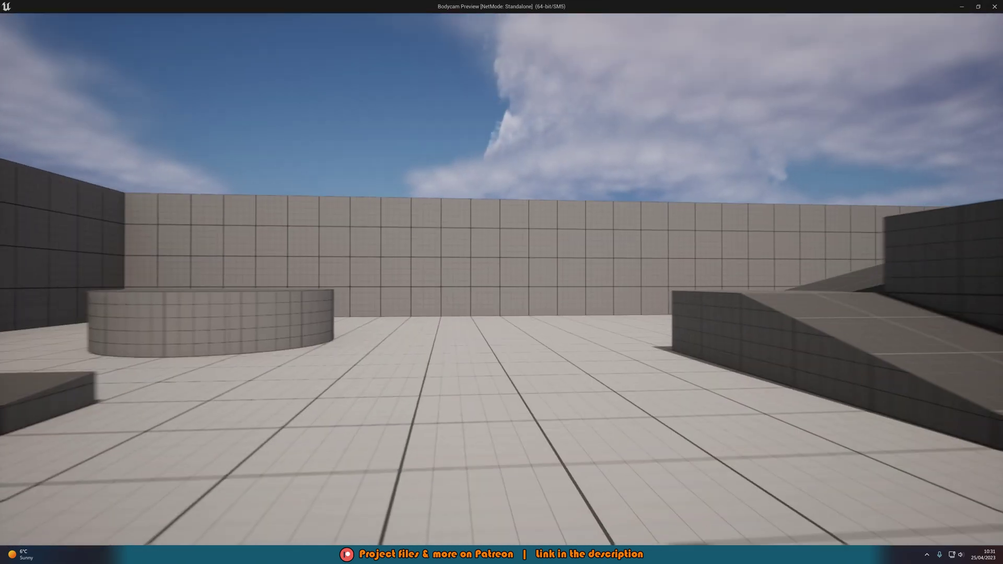
key("w")
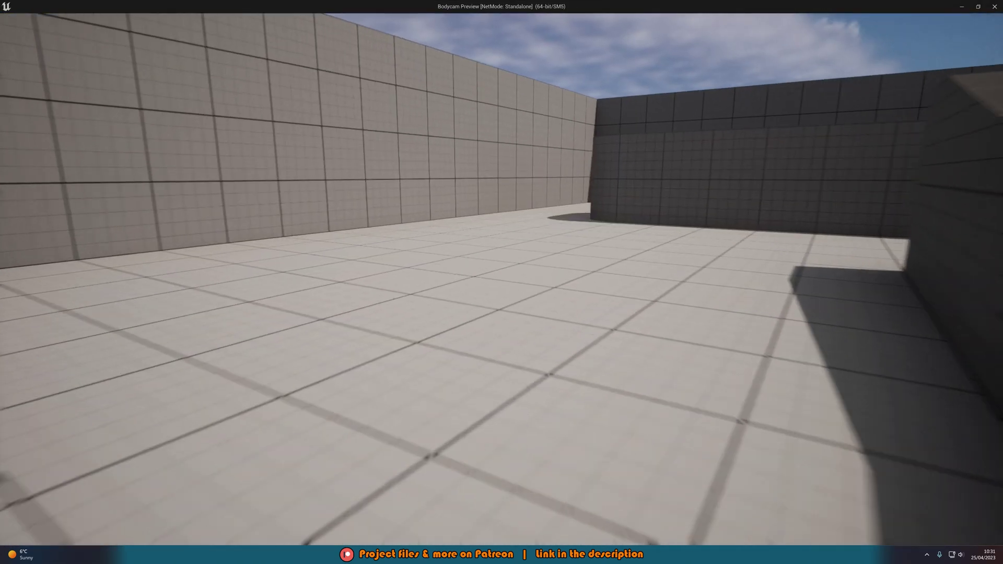
key("Escape")
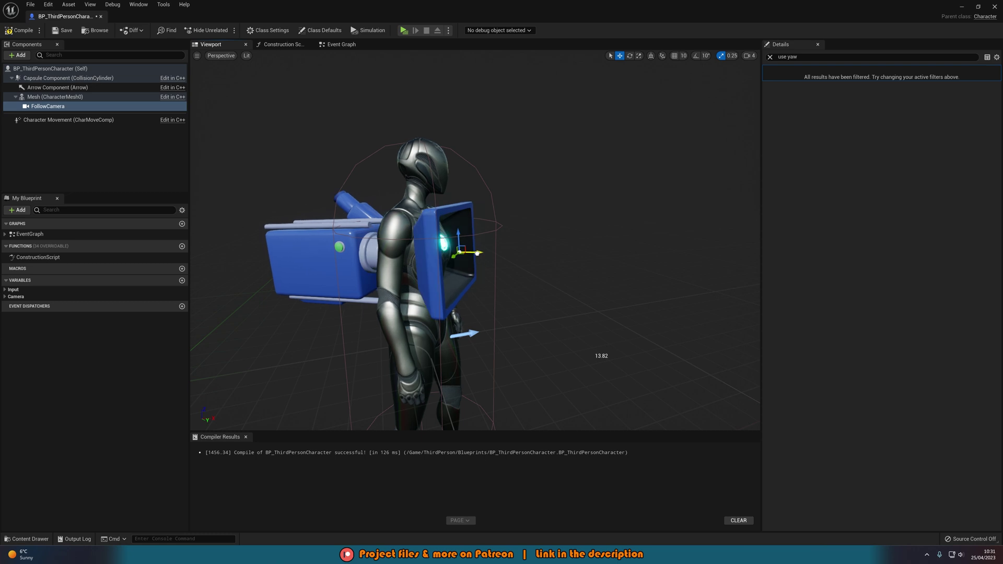
Nudge the FollowCamera slightly back toward the chest and play-test the new position by walking around, then stop playing.
left_click_drag(477, 254, 475, 254)
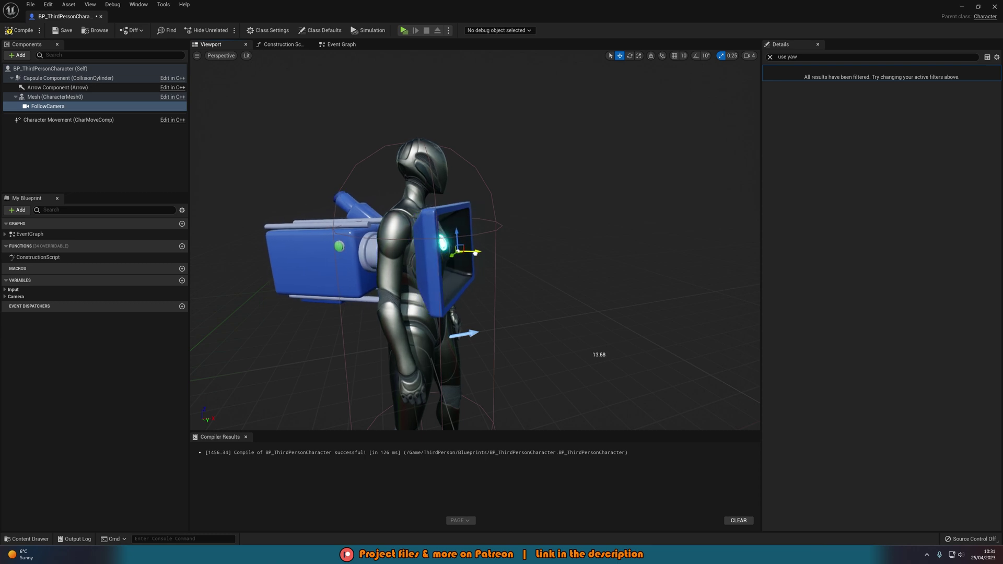
left_click(401, 30)
key("w")
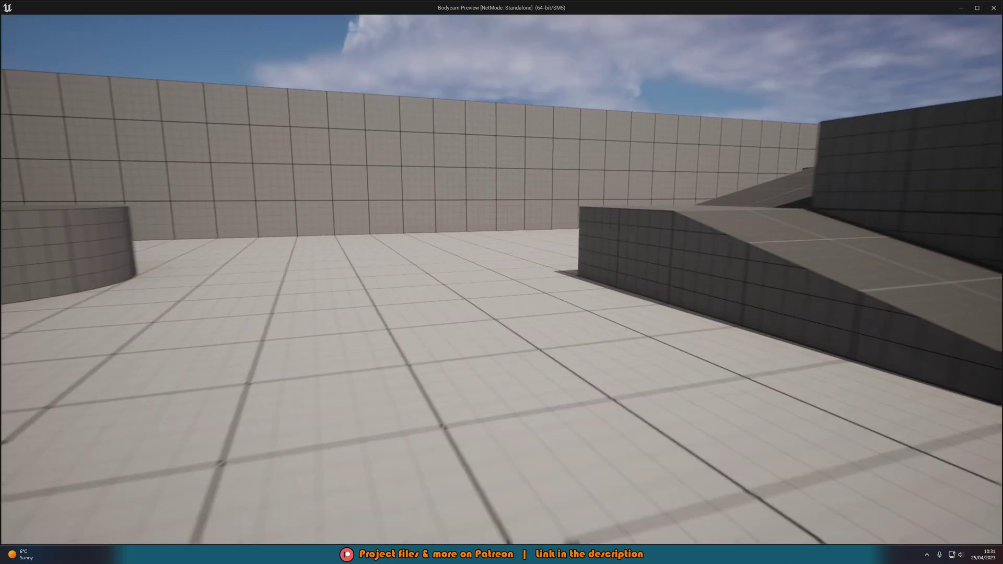
key("w")
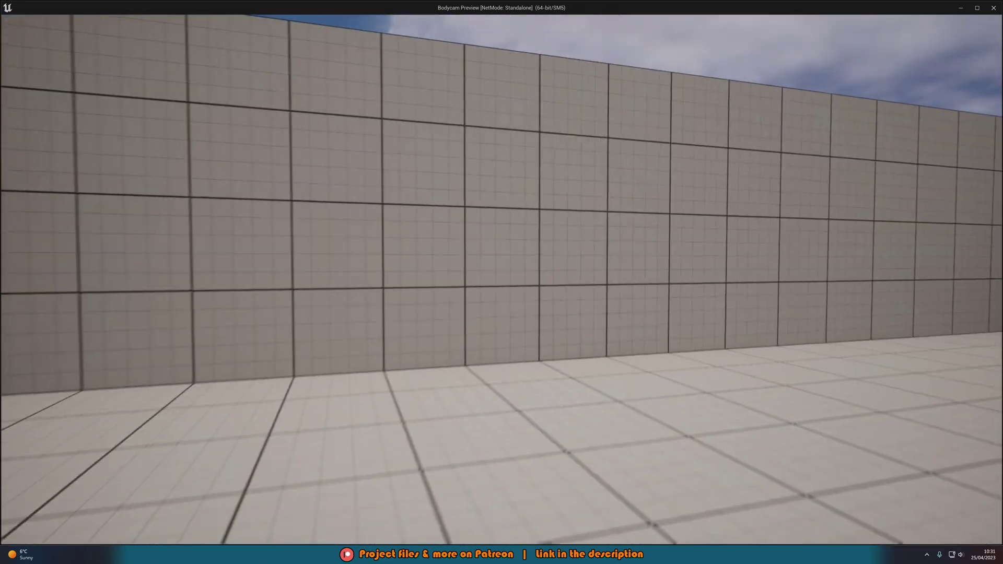
key("Escape")
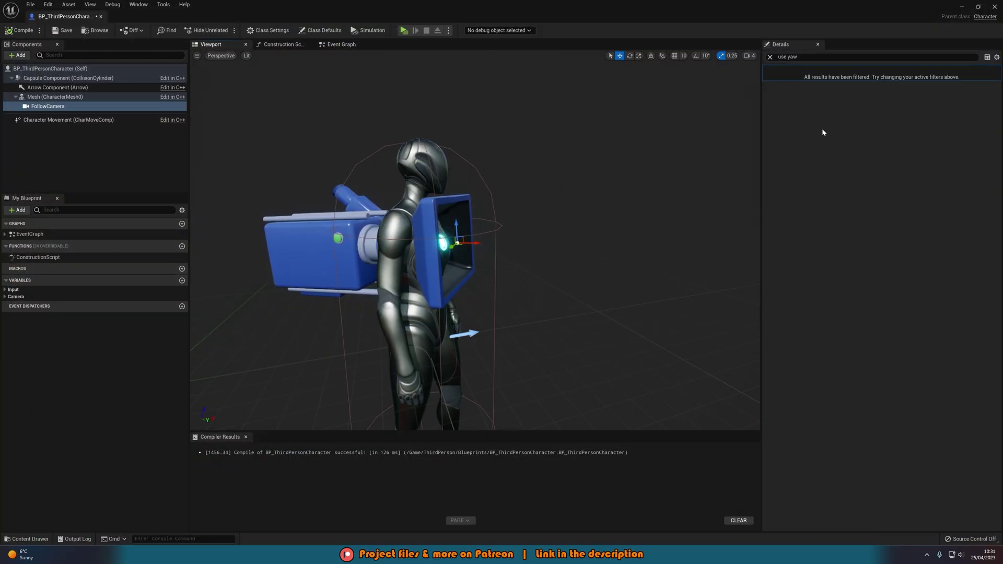
Filter the FollowCamera's properties by "vig", enable Vignette Size and Vignette Intensity, and set the intensity to 1.0.
left_click(770, 57)
left_click(112, 106)
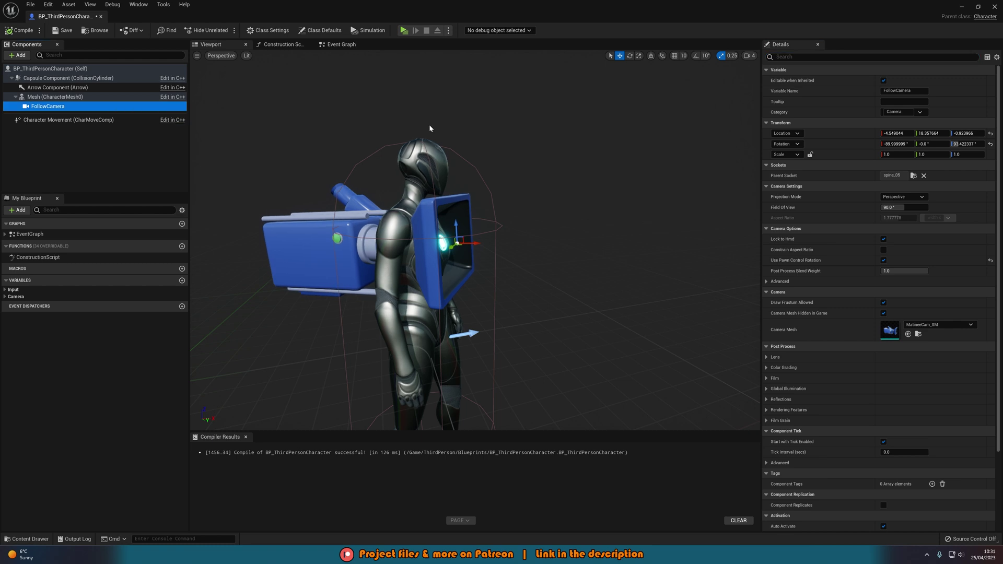
left_click(842, 56)
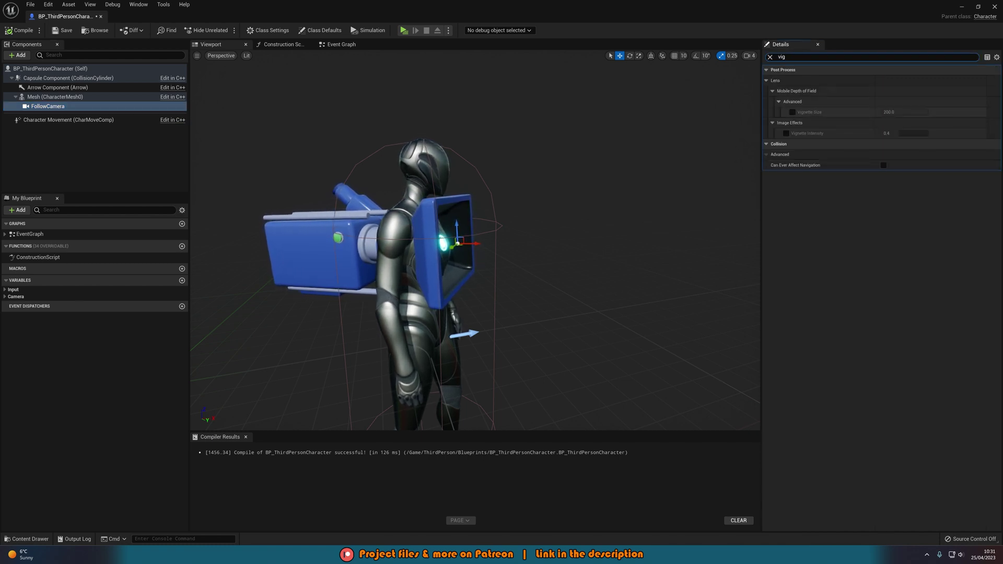
left_click(793, 112)
left_click(786, 134)
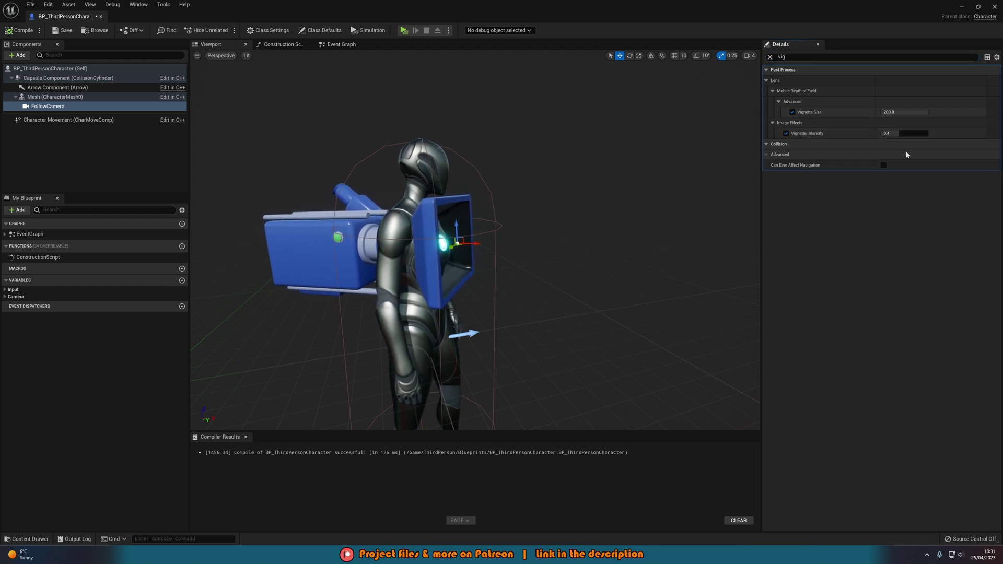
left_click_drag(908, 134, 939, 134)
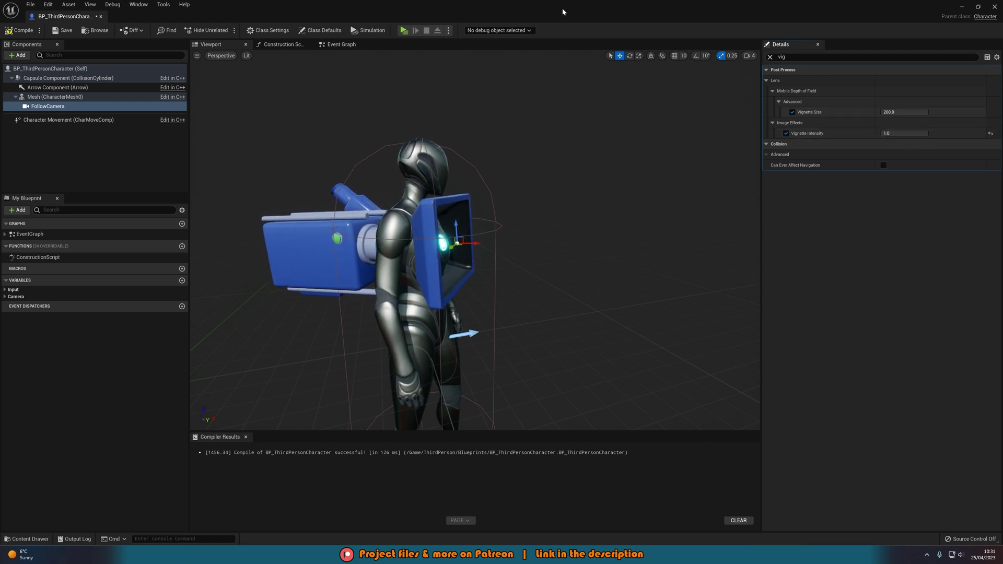
Shrink the blueprint window over the level editor and place a BP_ThirdPersonCharacter in the level to preview its camera.
left_click_drag(562, 7, 312, 91)
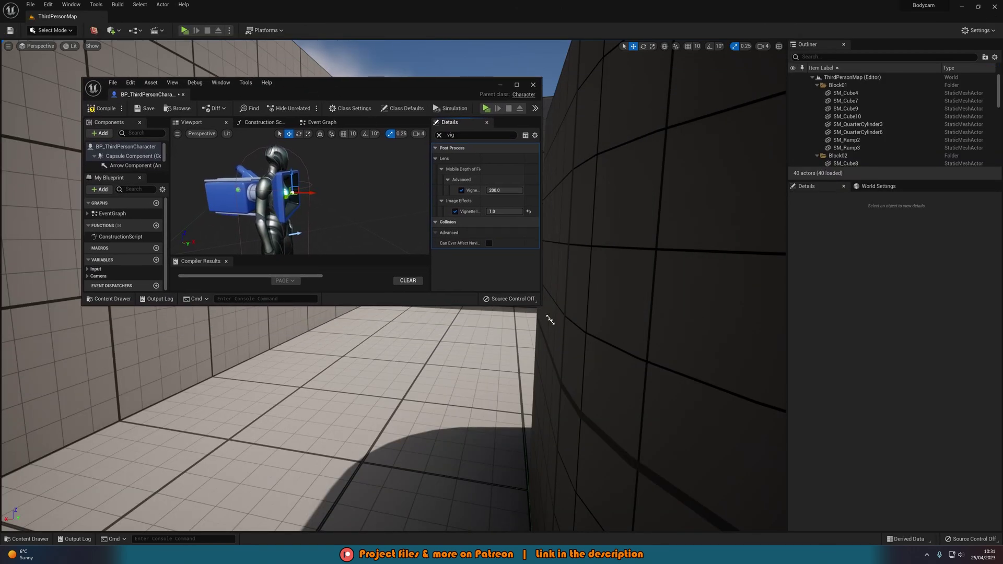
left_click_drag(550, 320, 616, 392)
right_click_drag(632, 298, 868, 301)
key("ctrl+space")
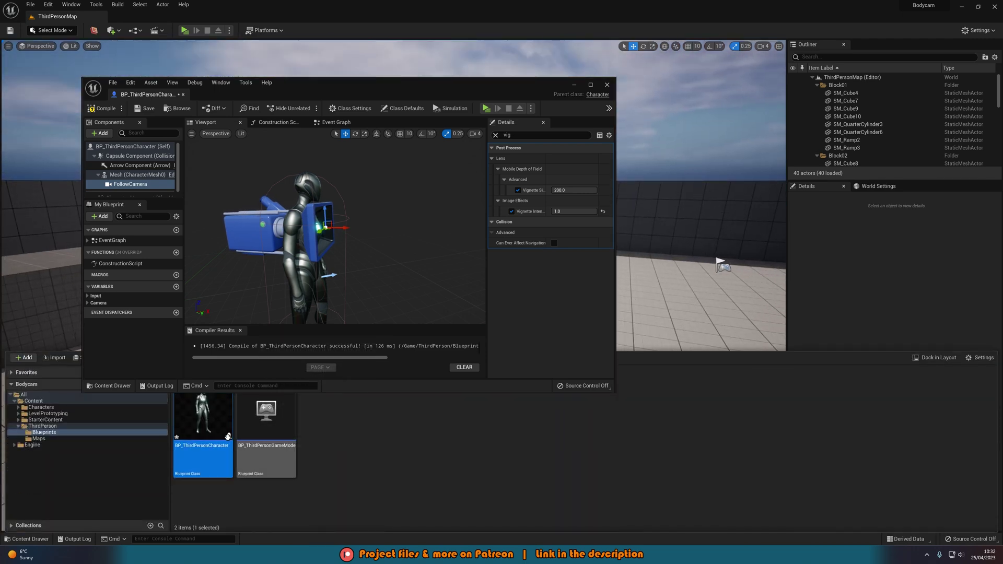
left_click_drag(228, 436, 661, 327)
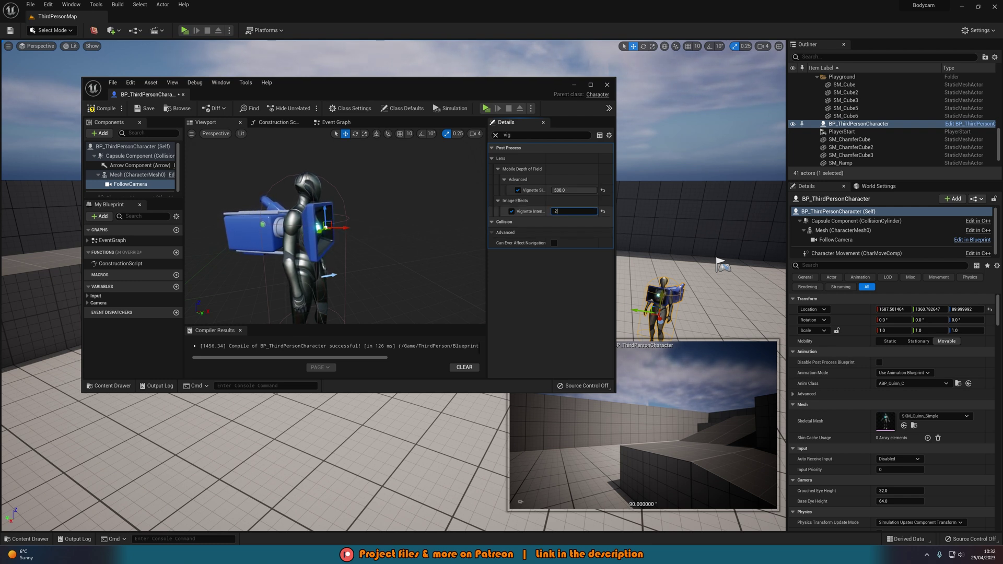
Try a Vignette Intensity of 2, settle on 1.5, and delete the preview character from the level.
key("Return")
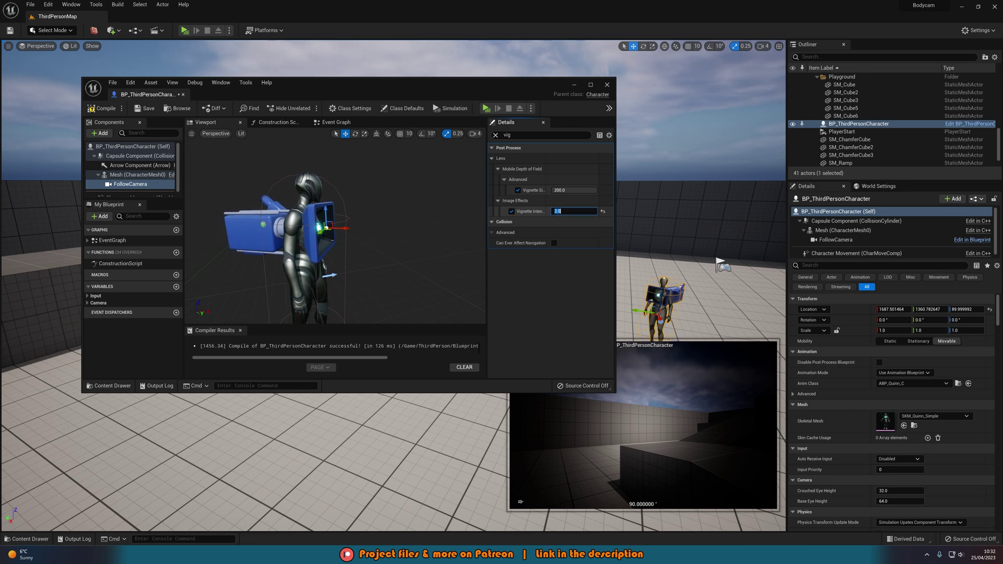
type("1.5")
key("Return")
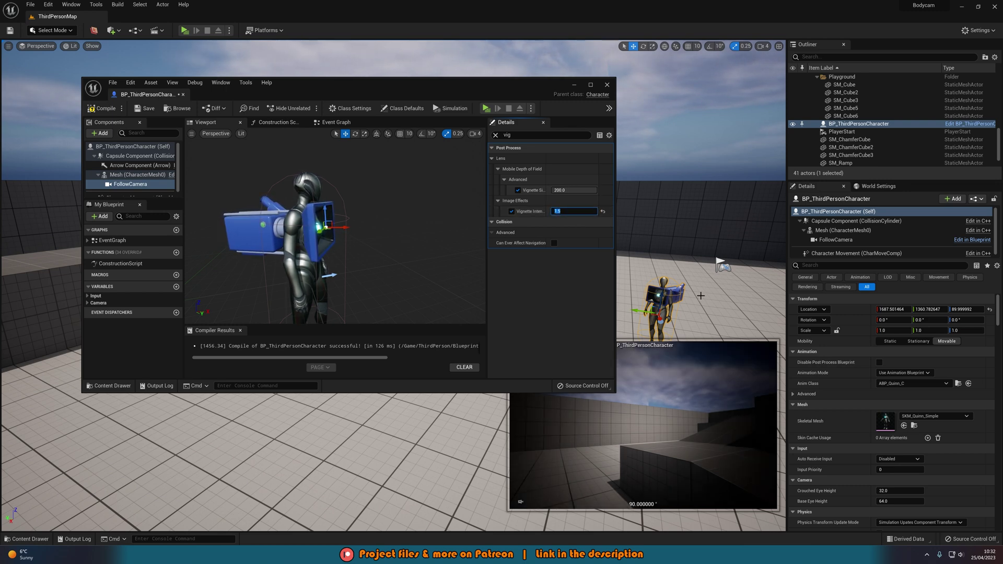
right_click_drag(690, 288, 701, 291)
key("Delete")
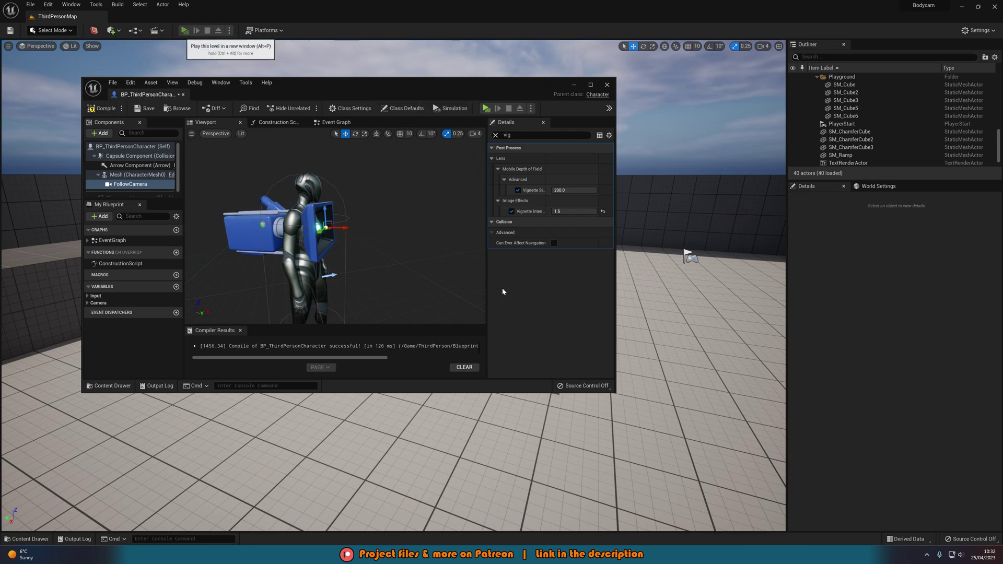
Play-test the level with the stronger vignette by walking and looking around, then stop playing.
left_click(200, 32)
key("w")
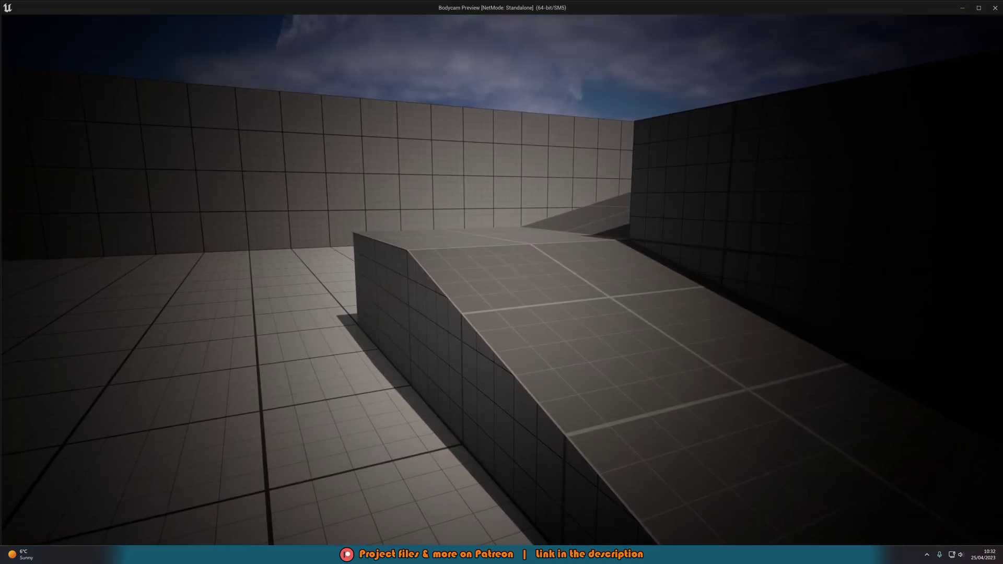
key("w")
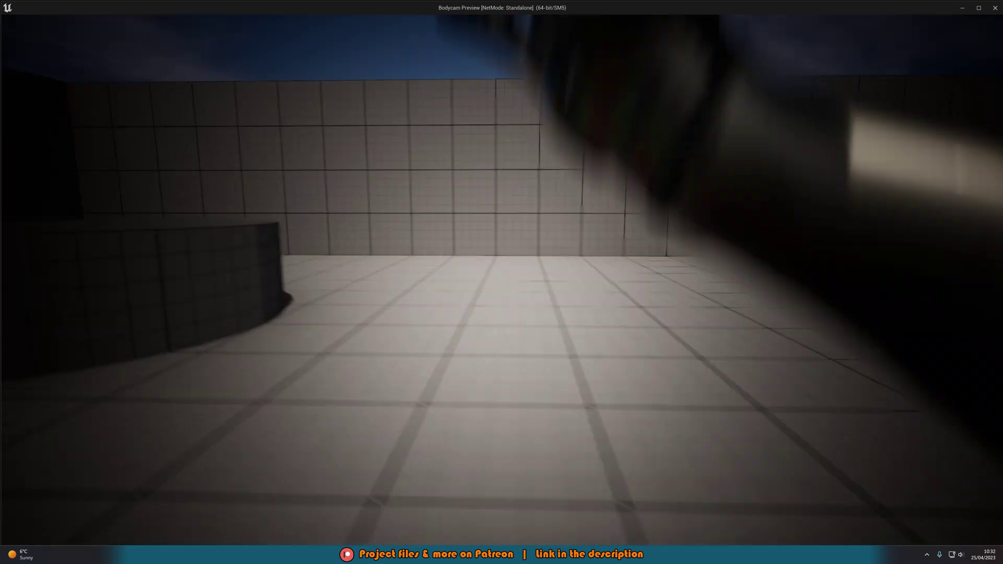
key("w")
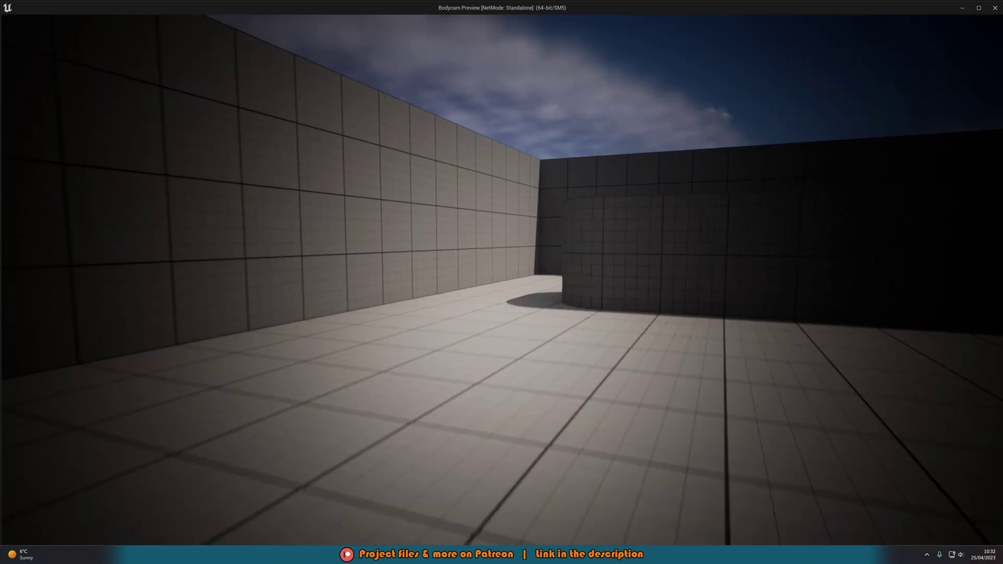
key("w")
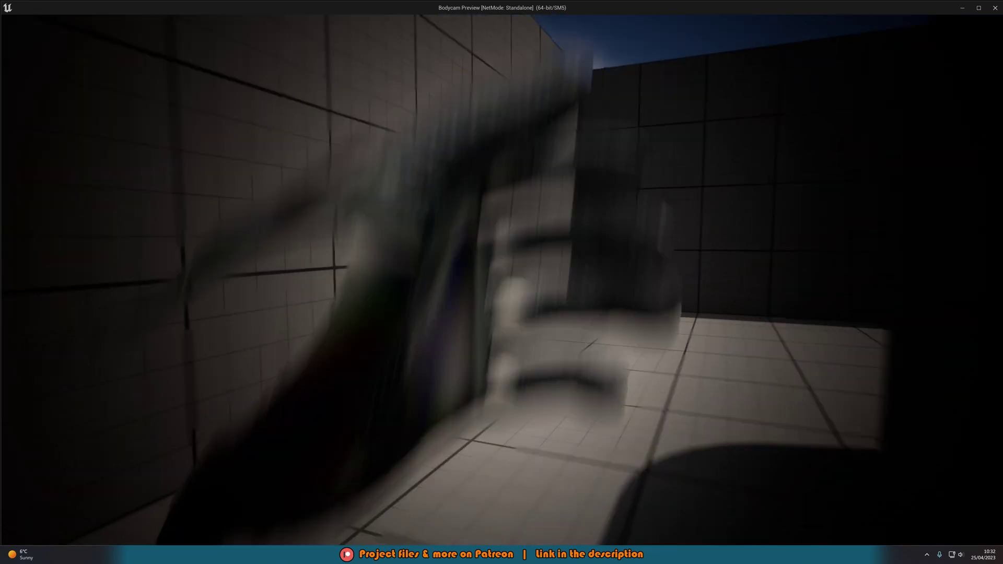
key("Escape")
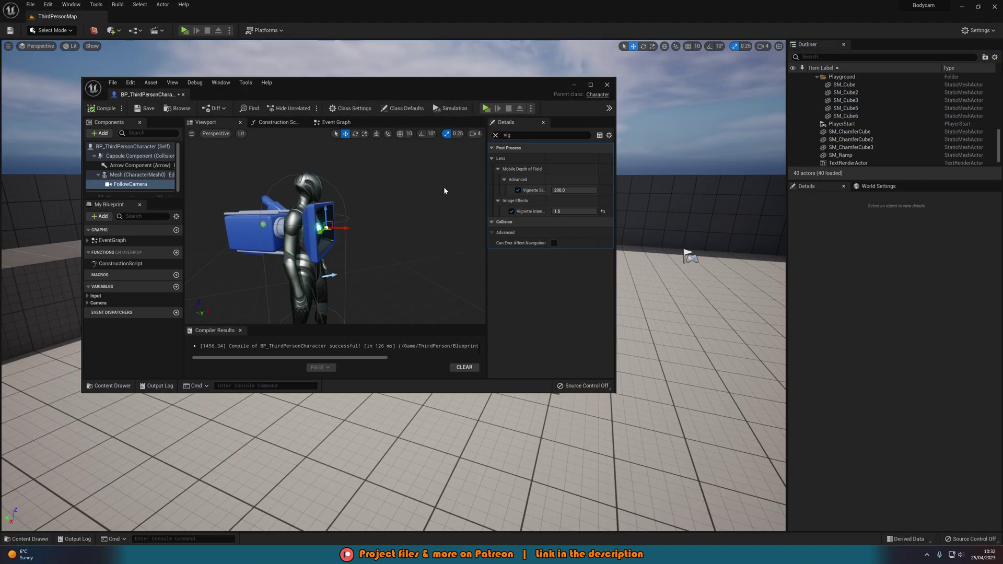
Maximize the character blueprint window and play-test the level, walking, looking around and jumping among the ramps and walls to check the bodycam view.
double_click(494, 95)
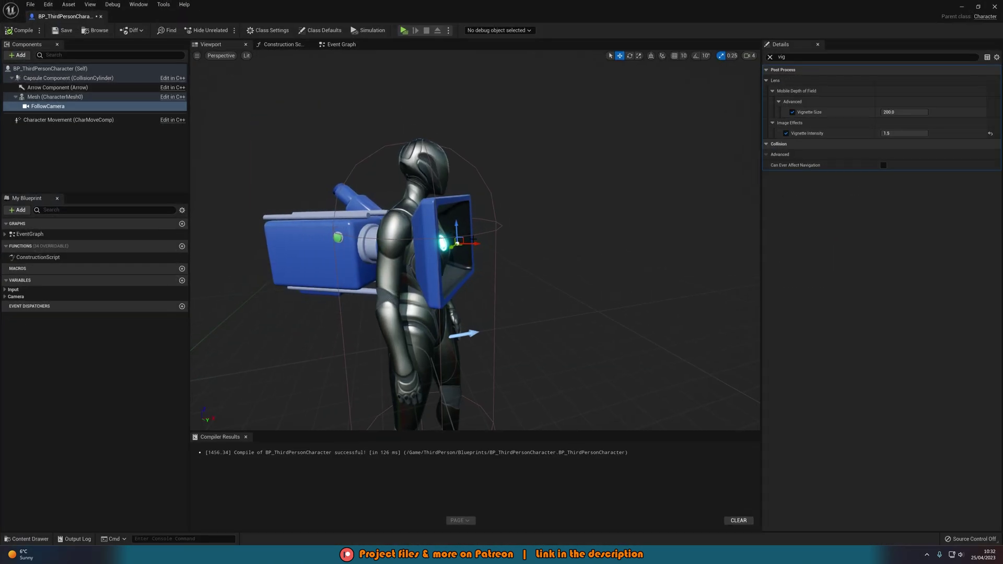
left_click(403, 31)
key("w")
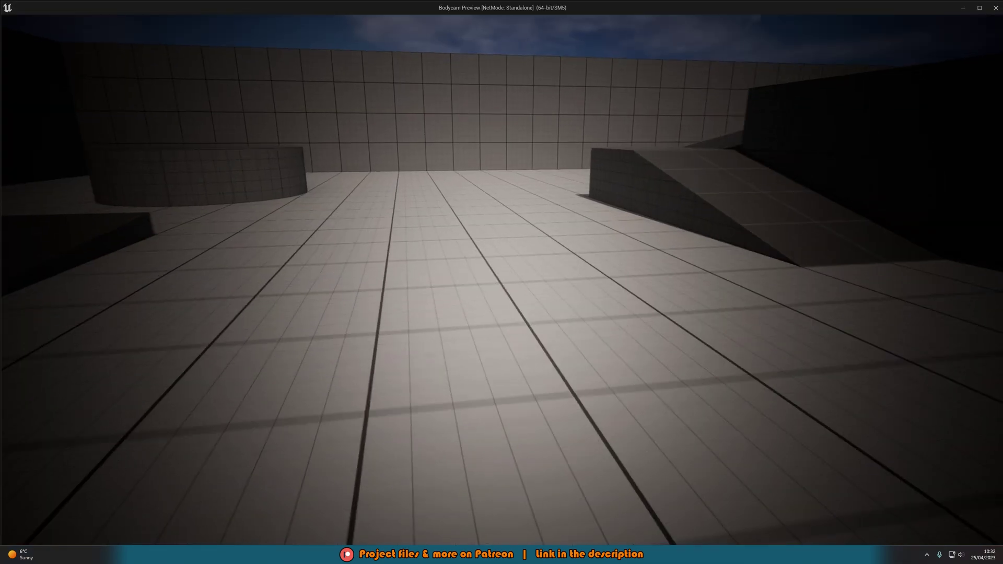
key("w")
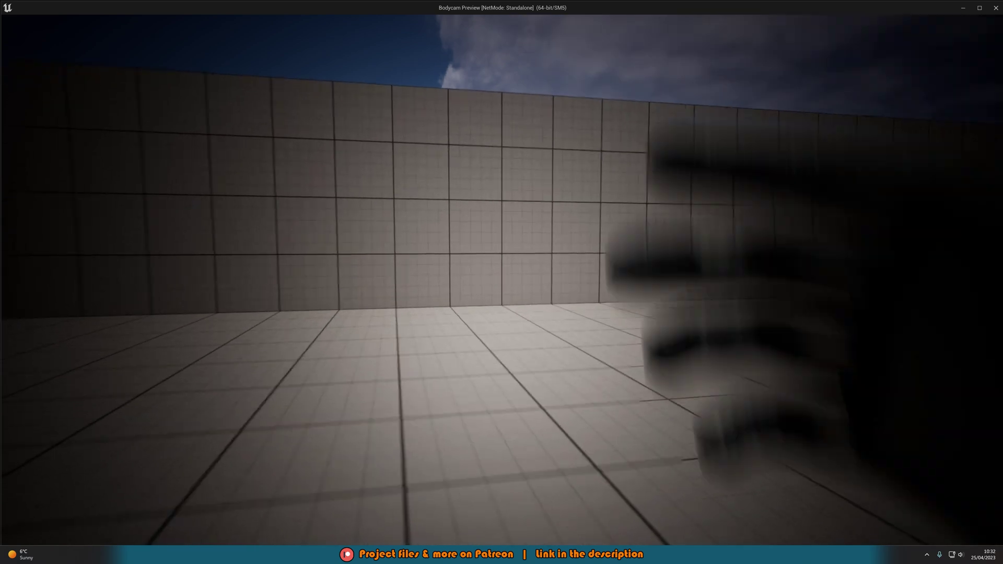
key("w")
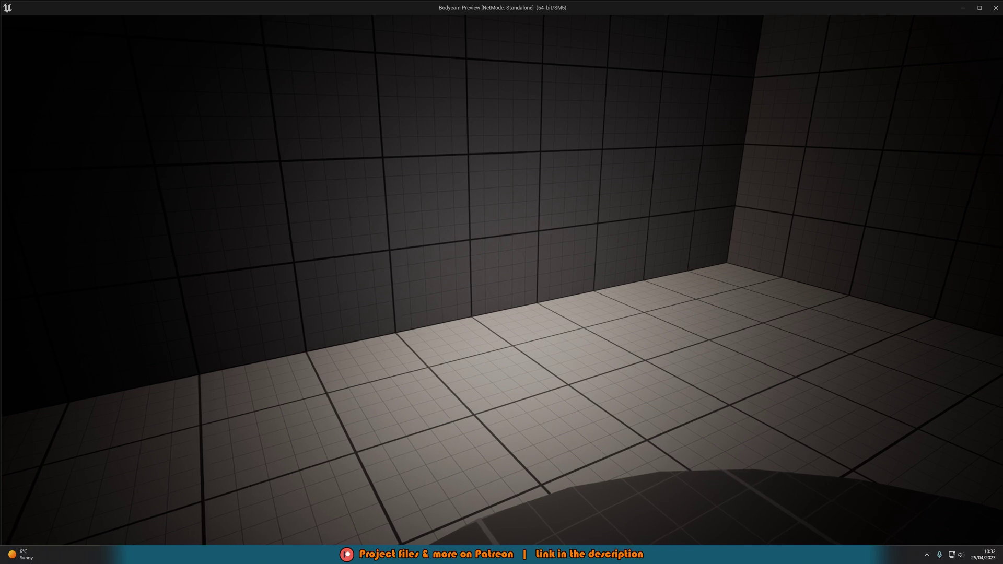
key("w")
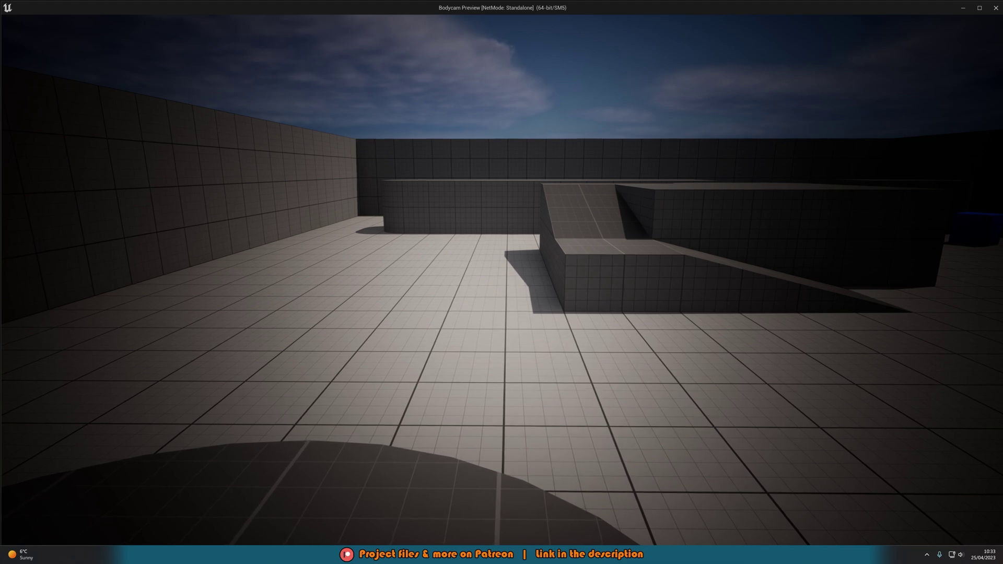
key("w")
key("w")
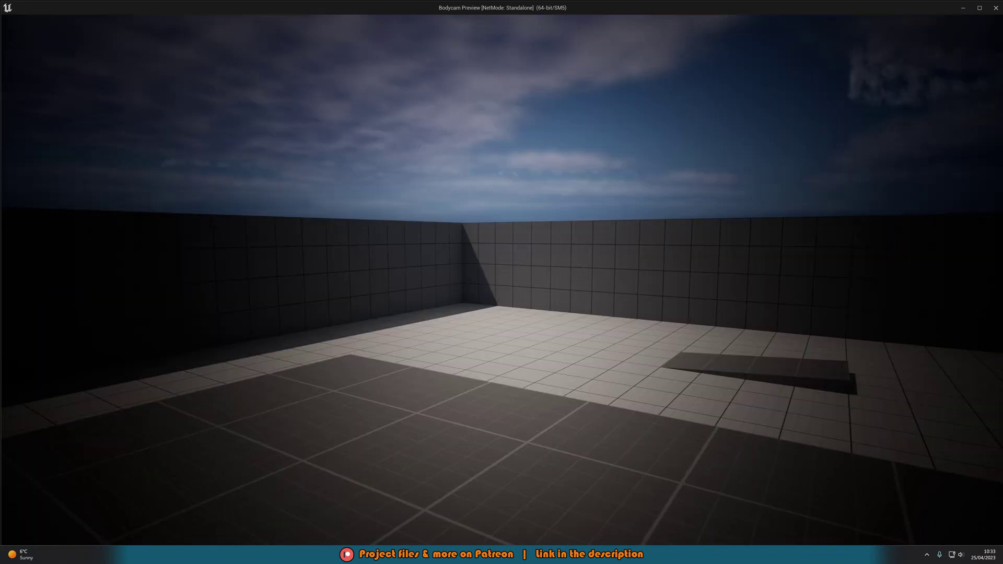
key("w")
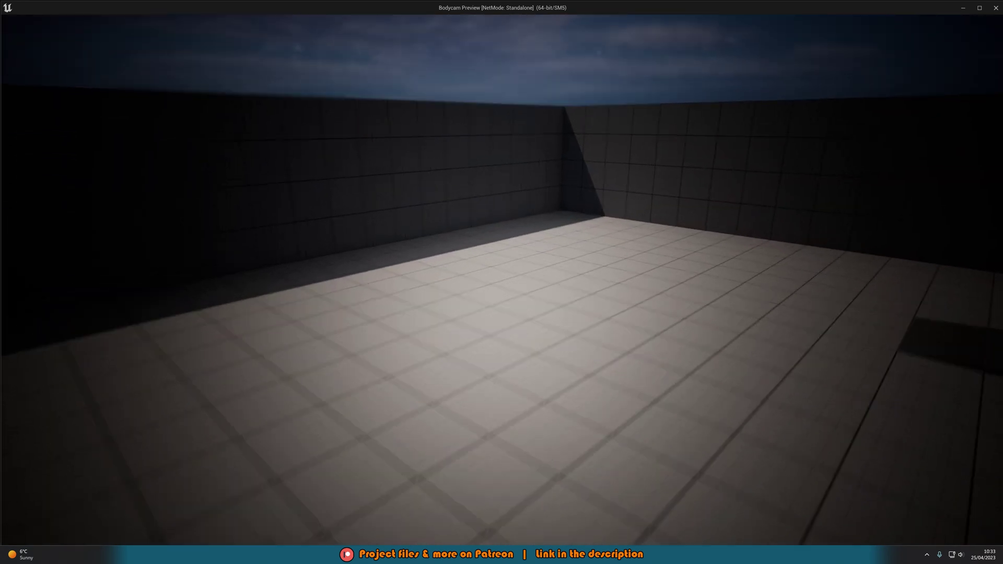
key("w")
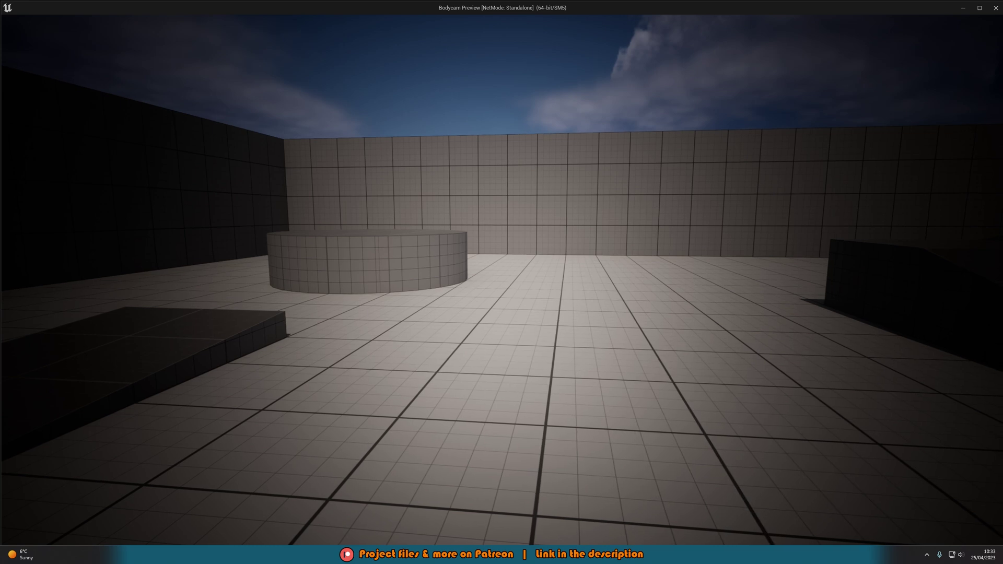
key("w")
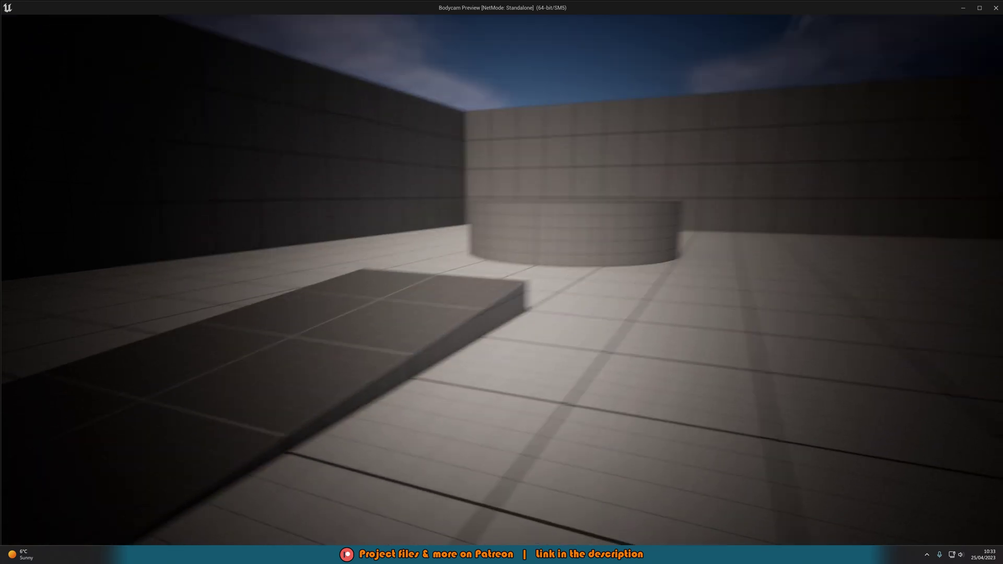
key("space")
key("w")
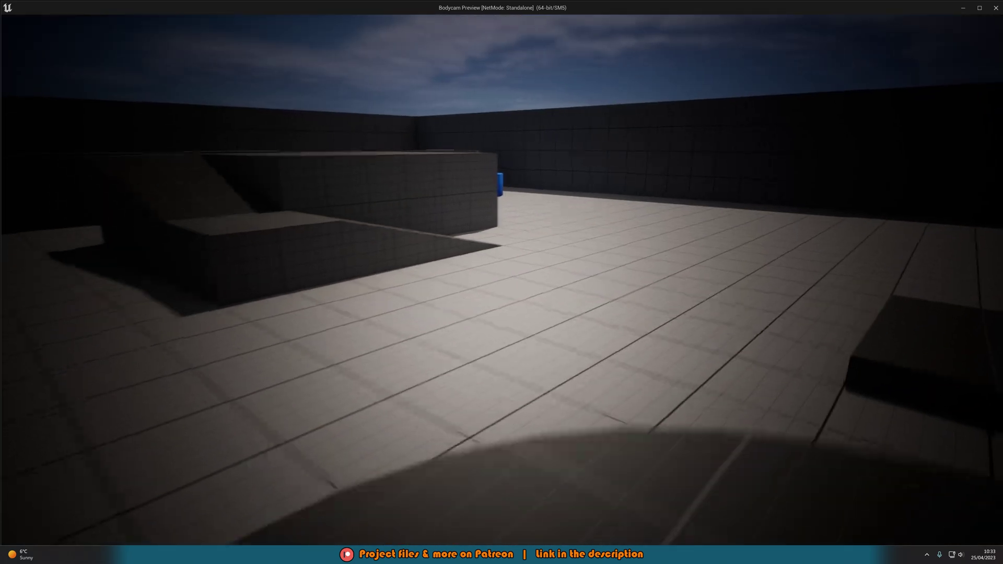
key("w")
key("w")
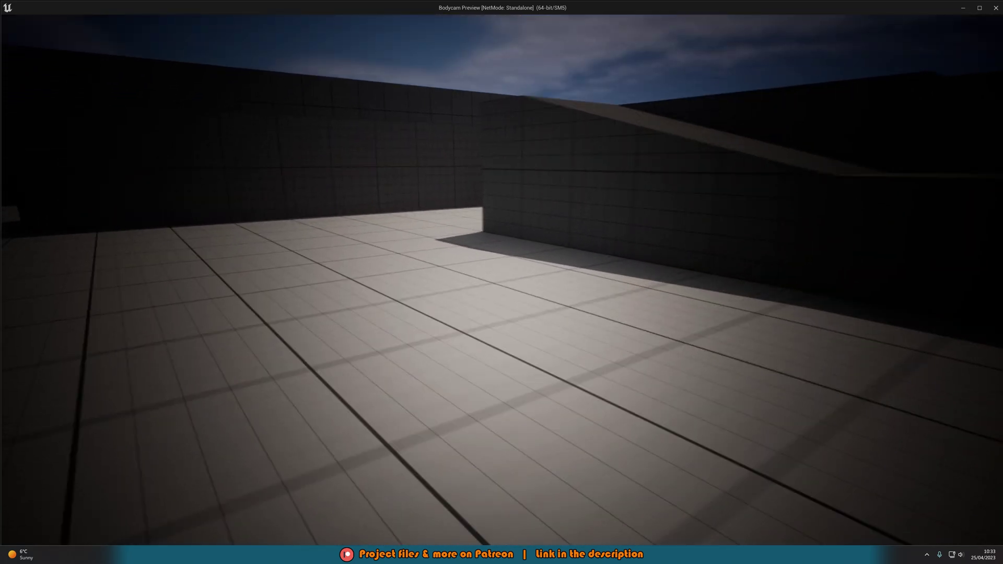
key("w")
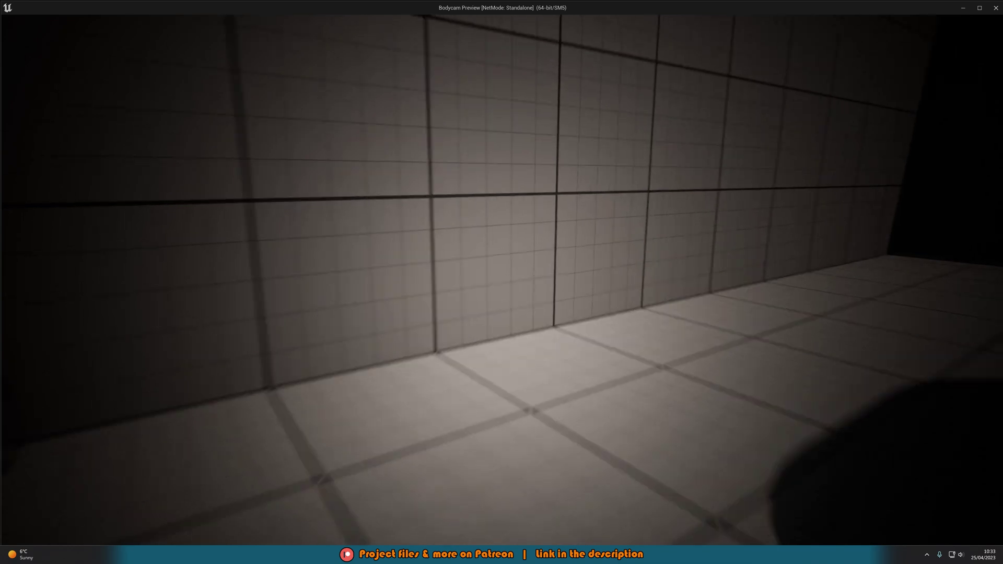
key("w")
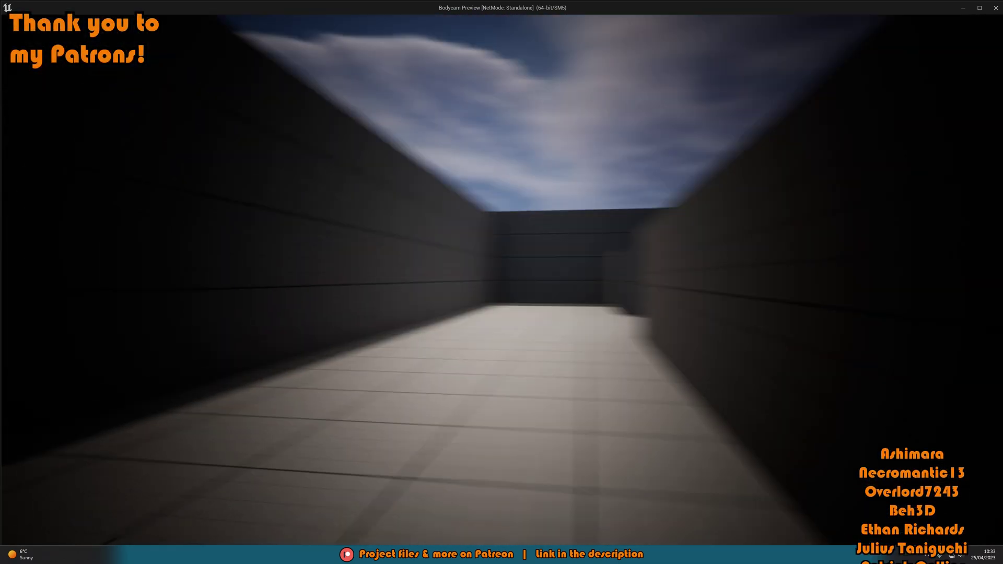
key("w")
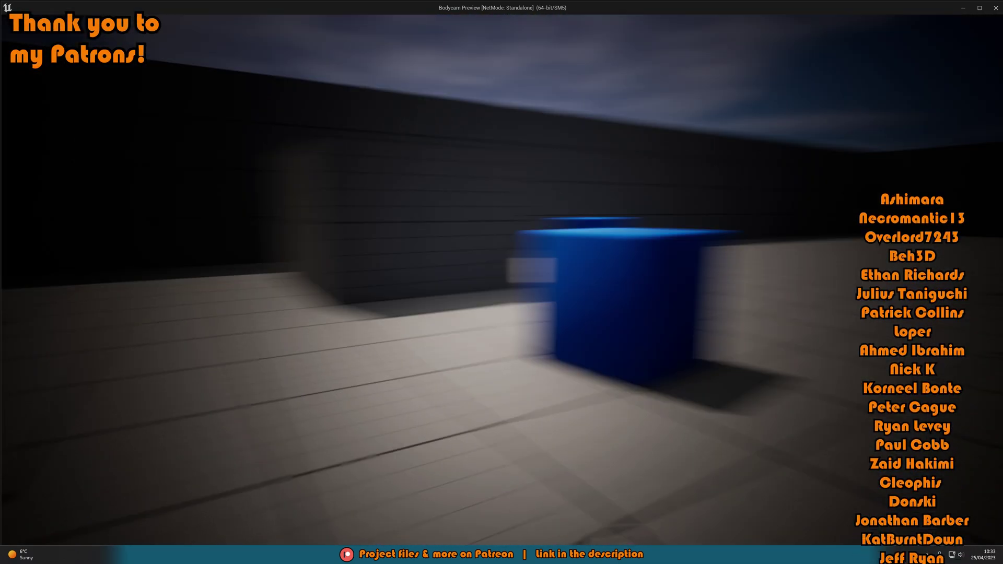
key("w")
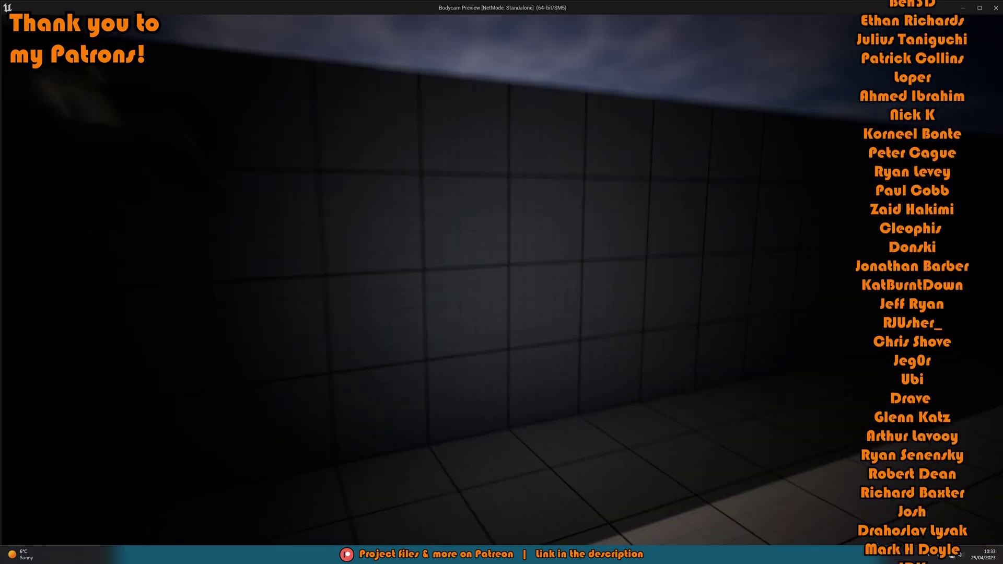
key("w")
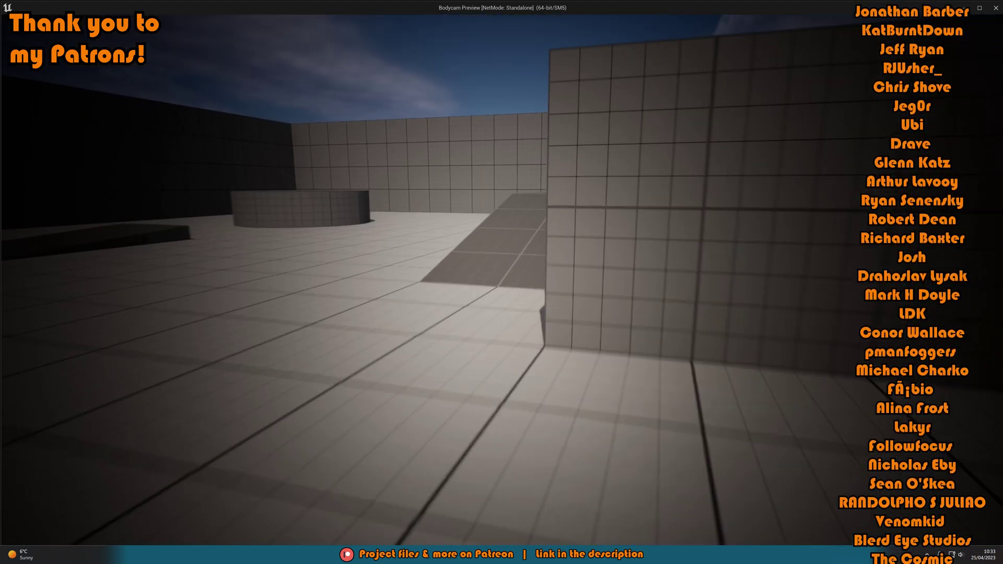
key("w")
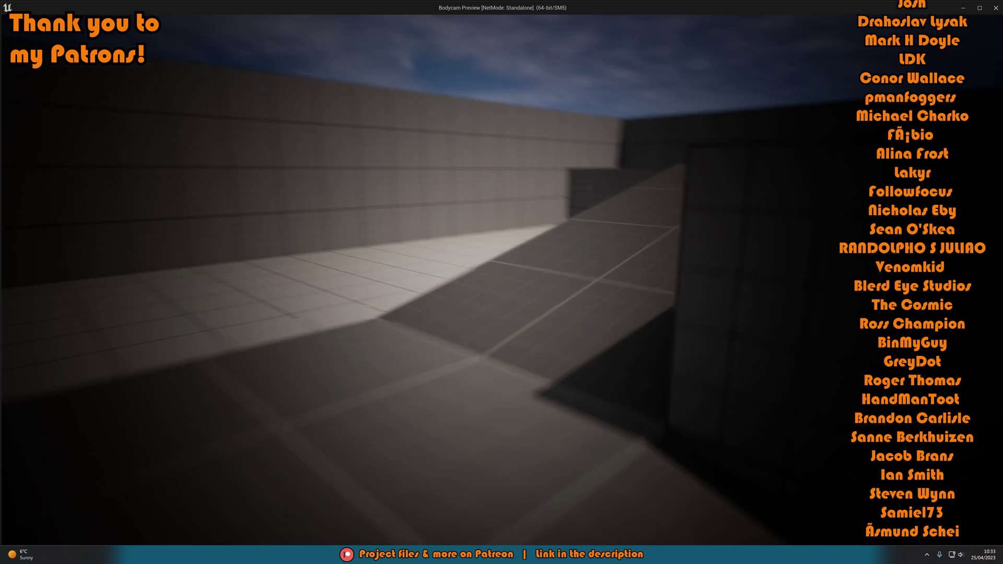
key("w")
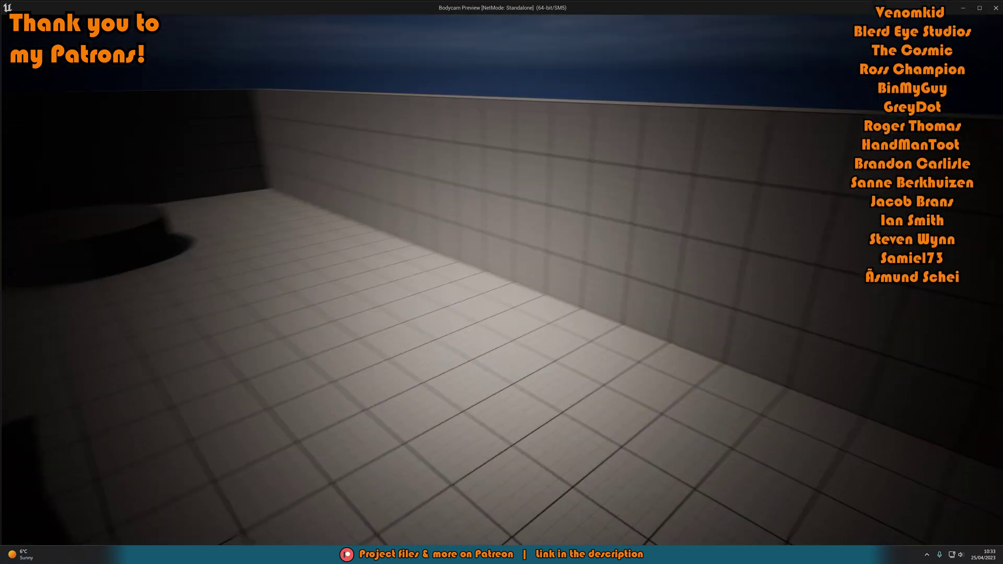